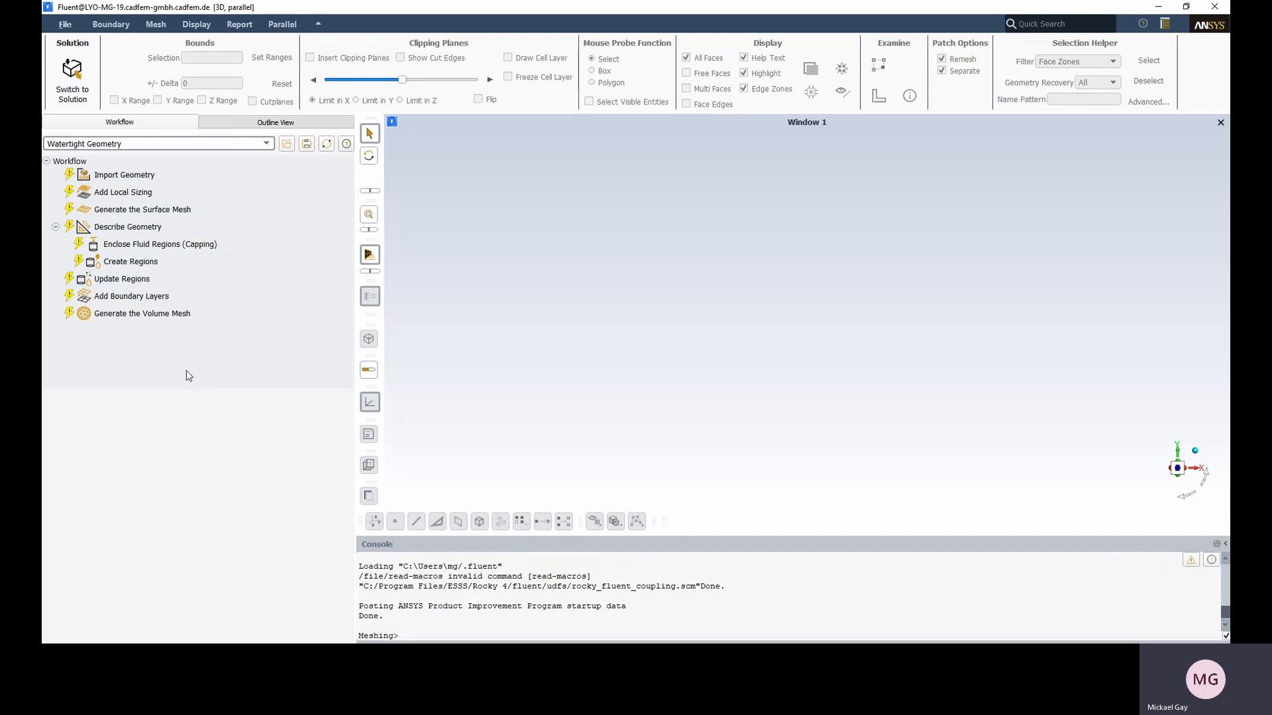
- Import the CAD geometry valve-90-para-ws-v8 in mm
click(114, 178)
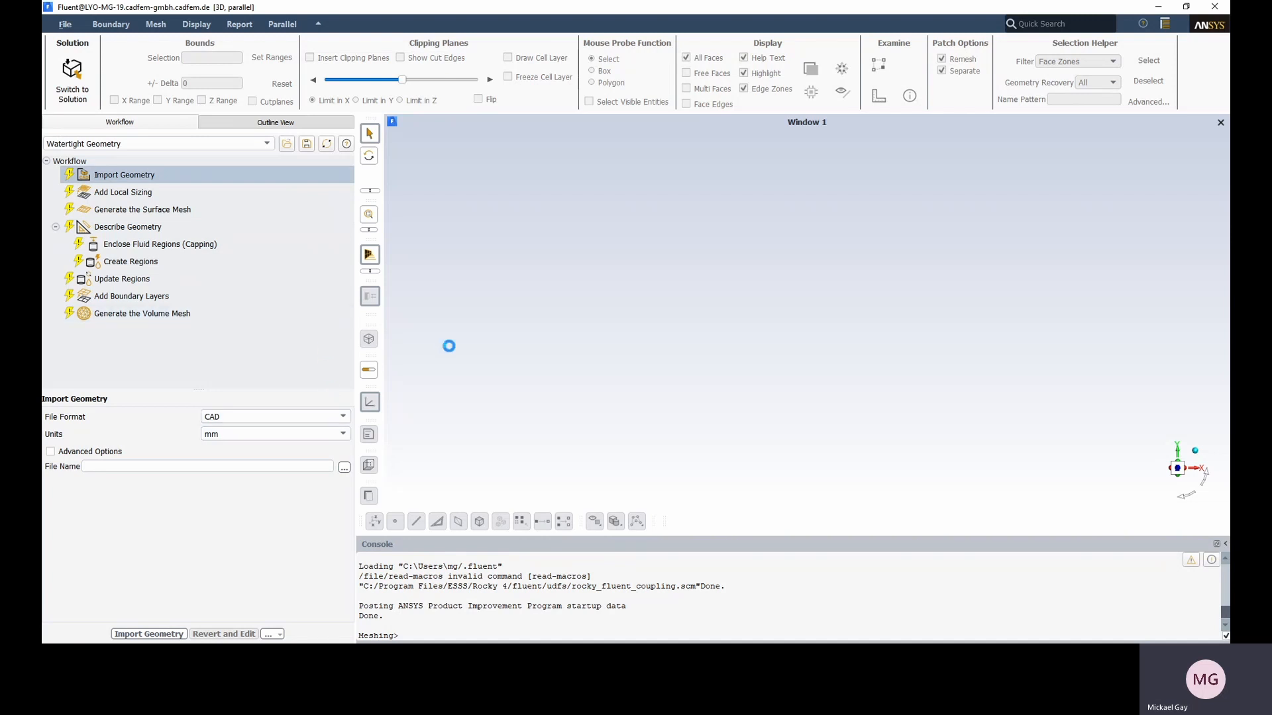
double_click(583, 244)
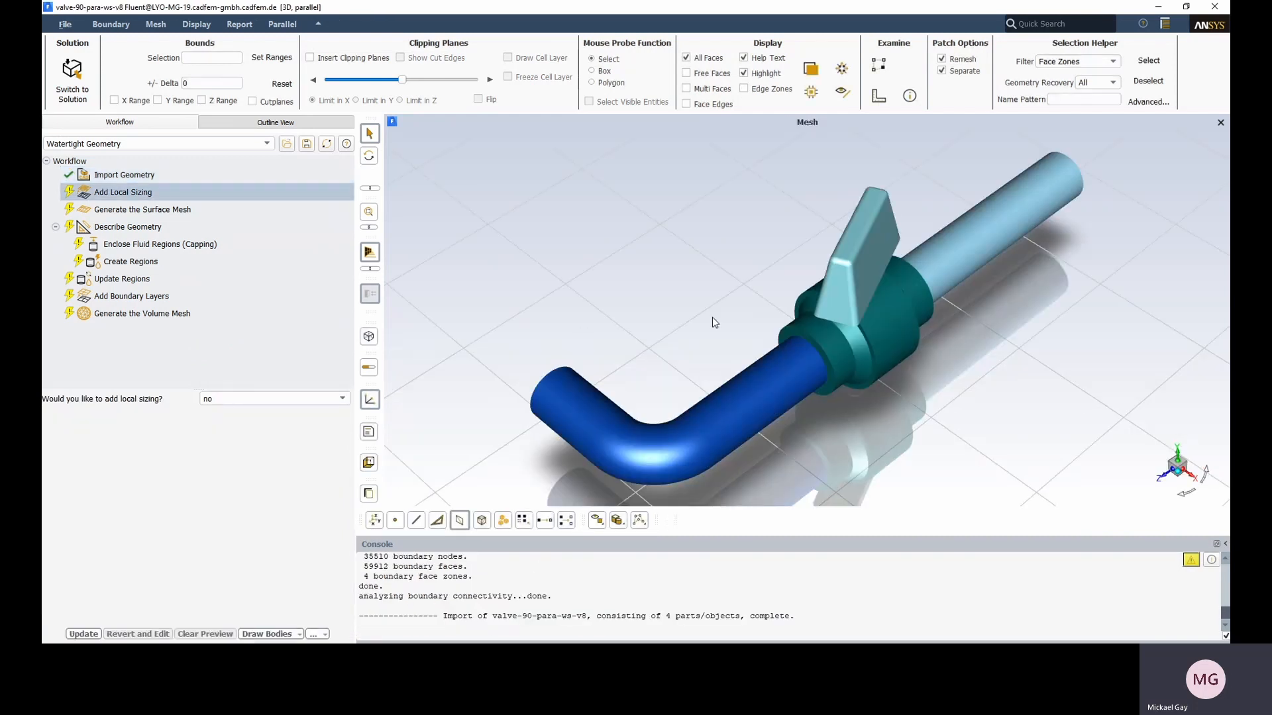
- Enable local sizing for the valve geometry and choose Body Size as the size control type
drag(628, 312, 404, 371)
drag(844, 399, 670, 420)
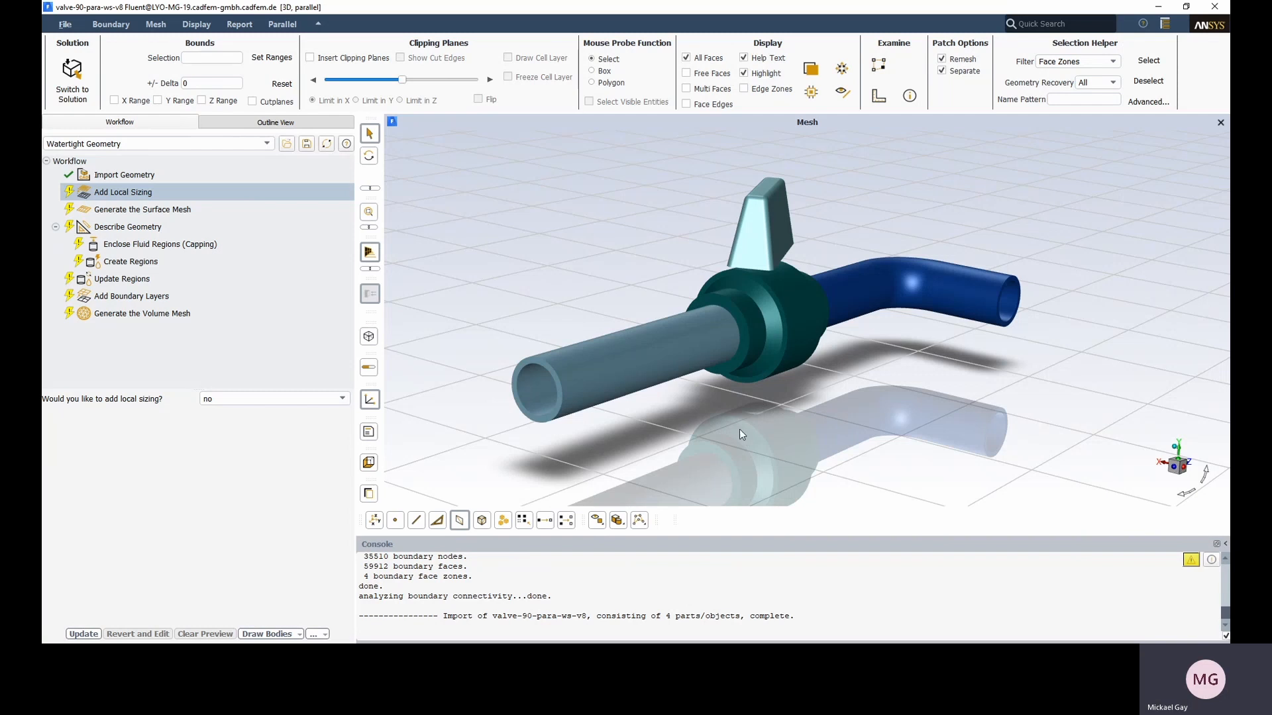
drag(825, 439, 601, 403)
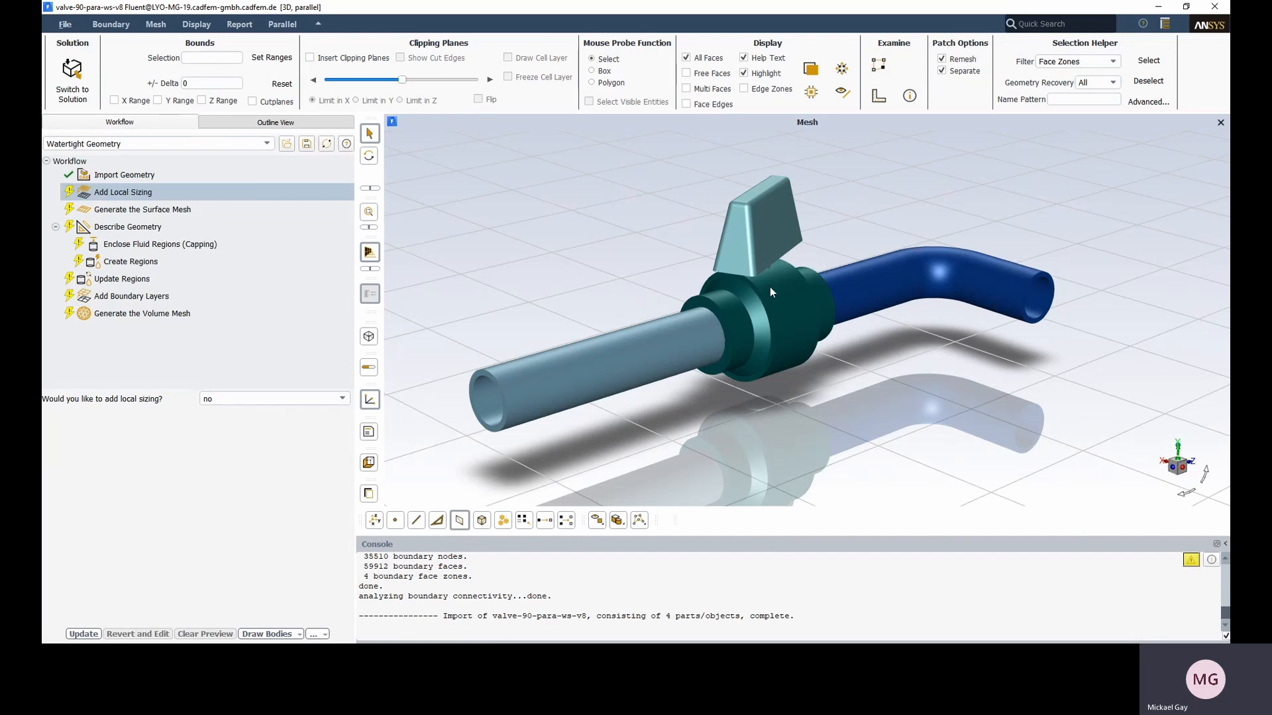
drag(622, 413, 546, 385)
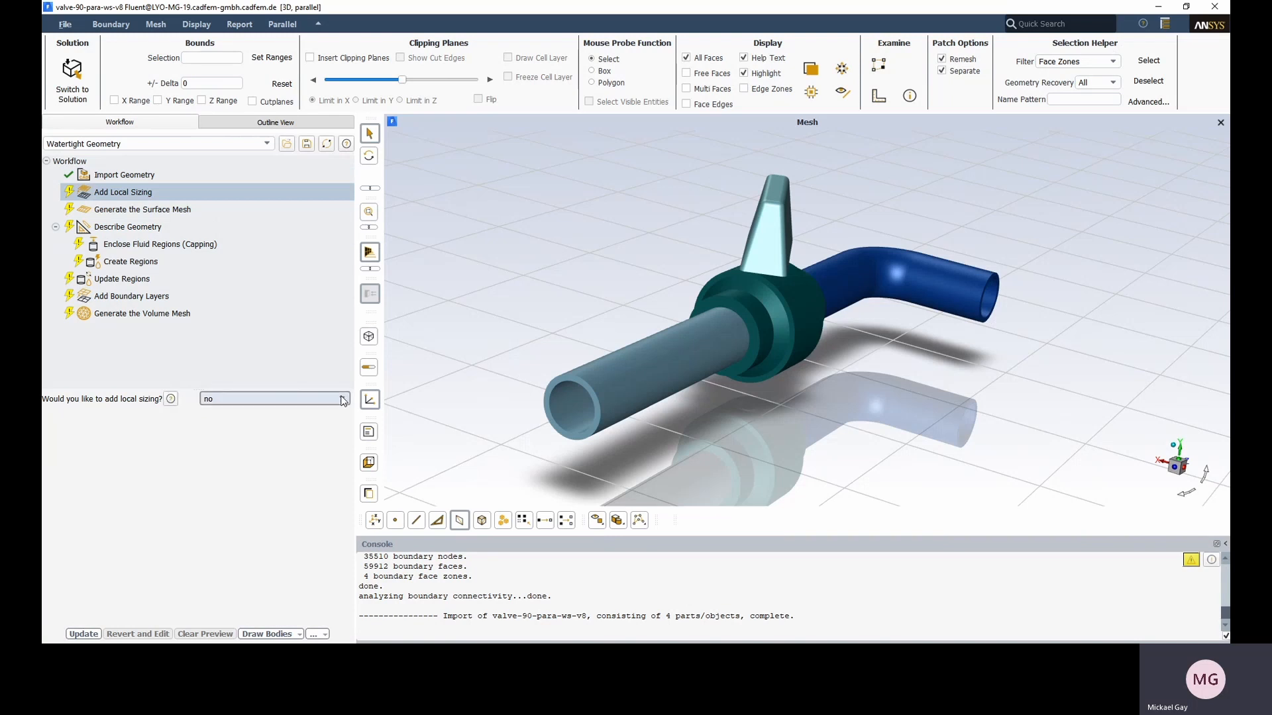
click(285, 399)
click(287, 412)
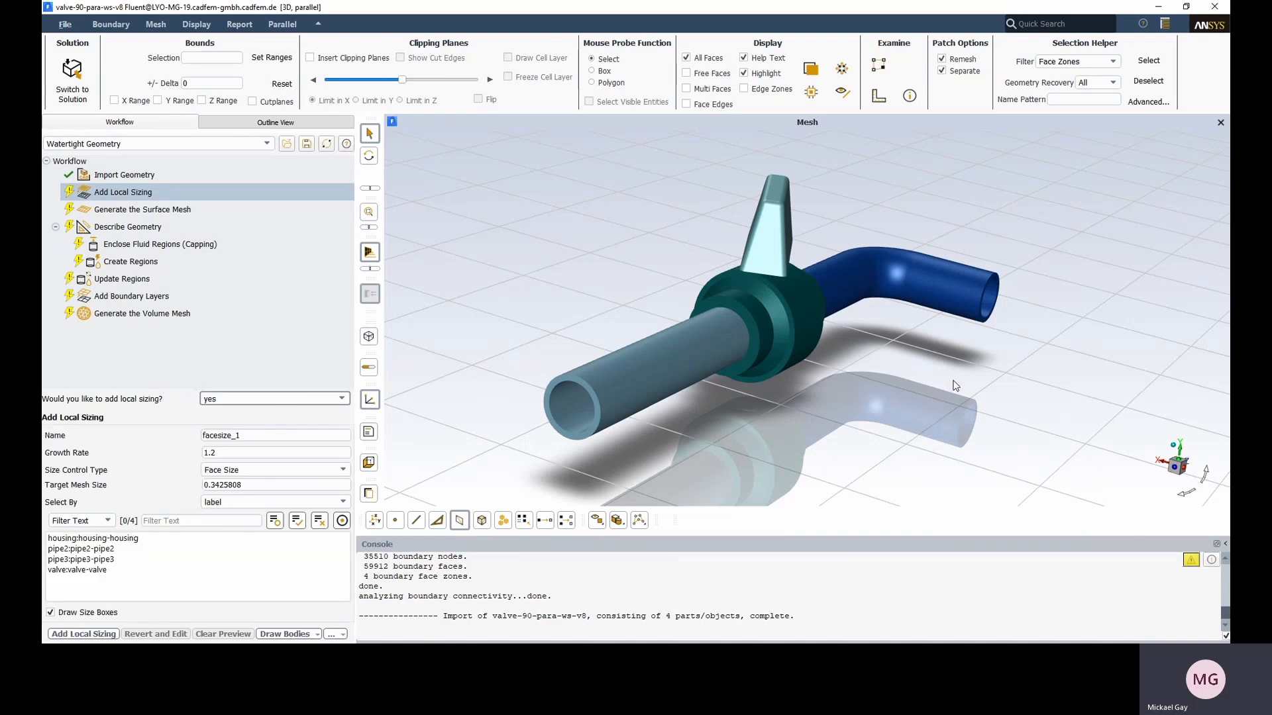
middle_drag(954, 381, 783, 377)
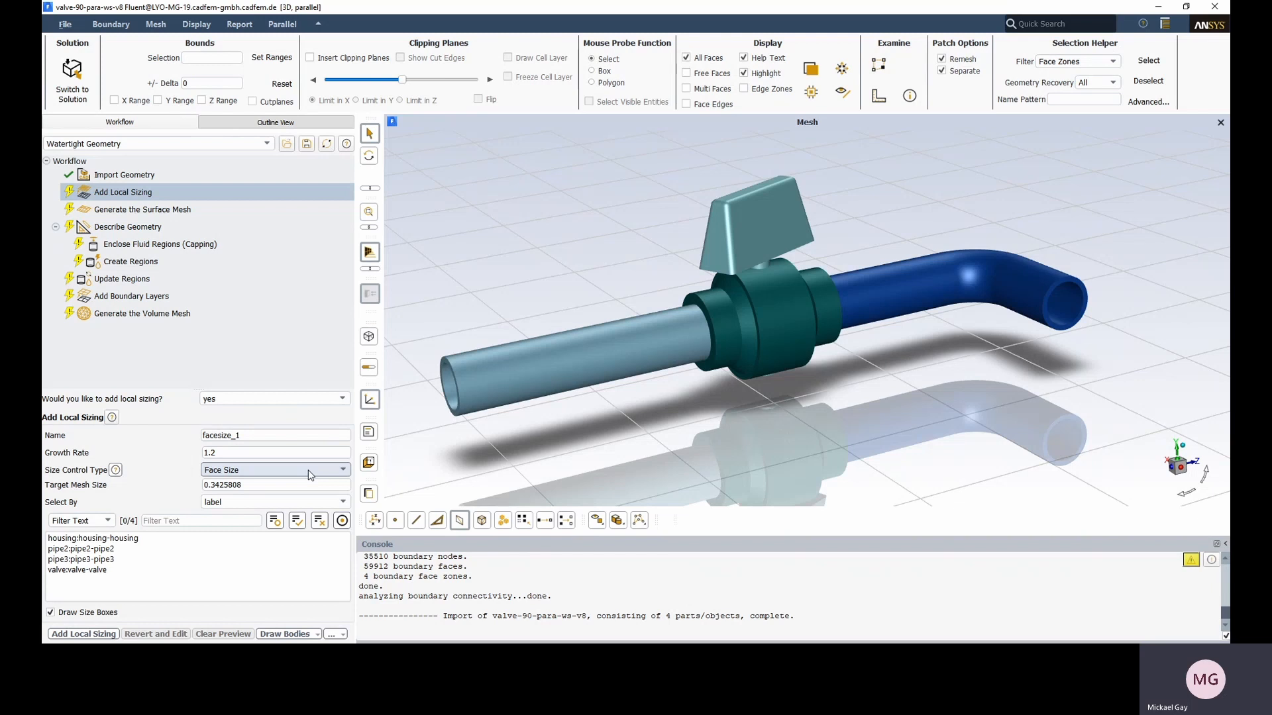
click(261, 490)
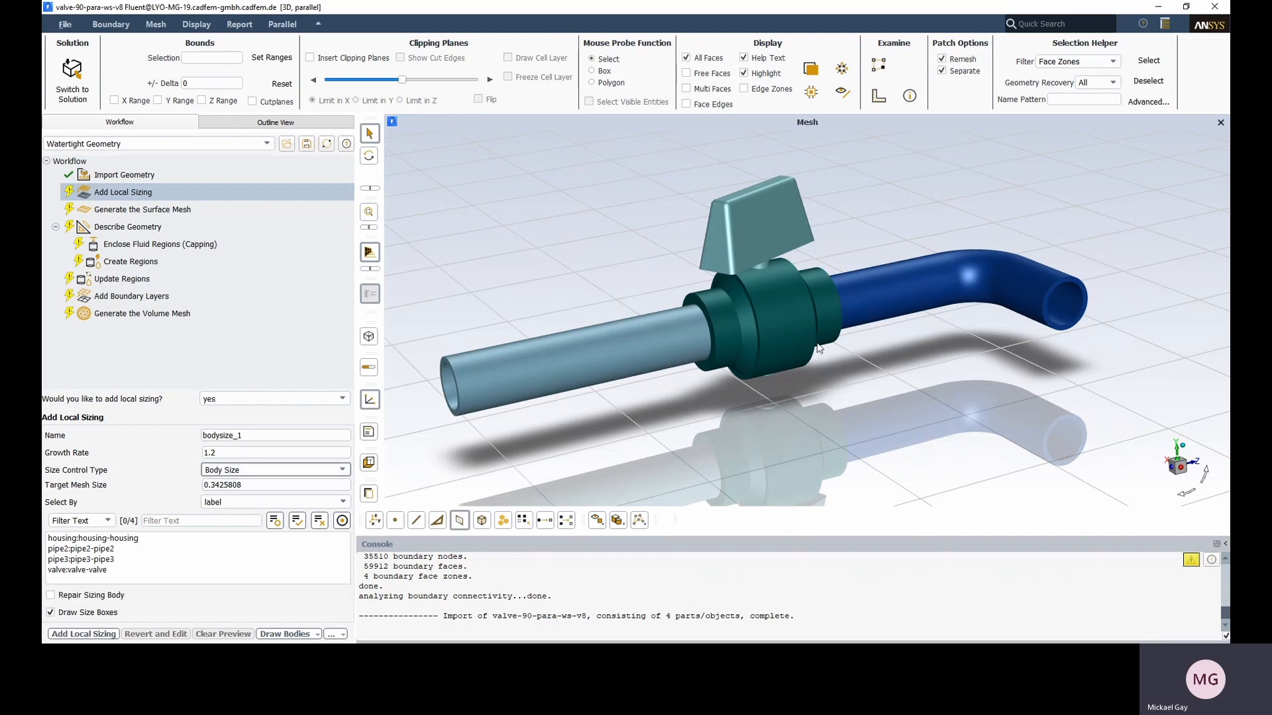
- Add a local body sizing with a target mesh size of 0.8 to the valve housing
right_click(779, 303)
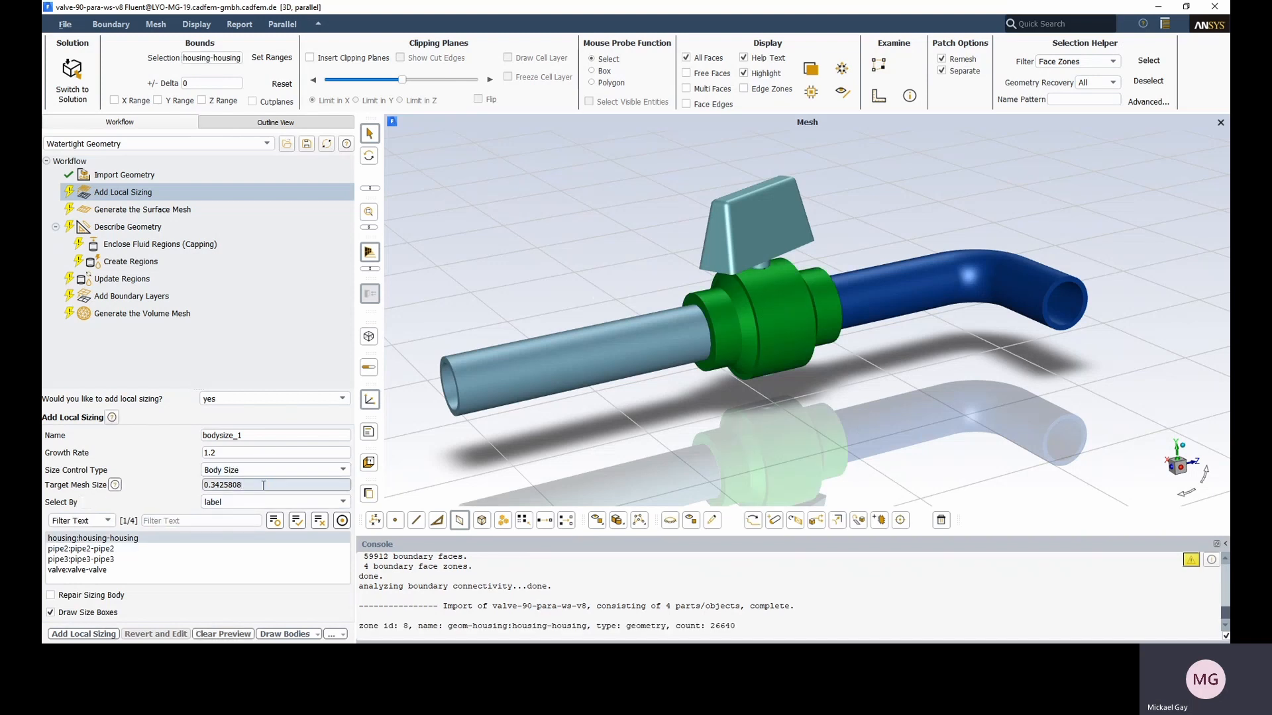
drag(264, 486, 191, 485)
text(0.8)
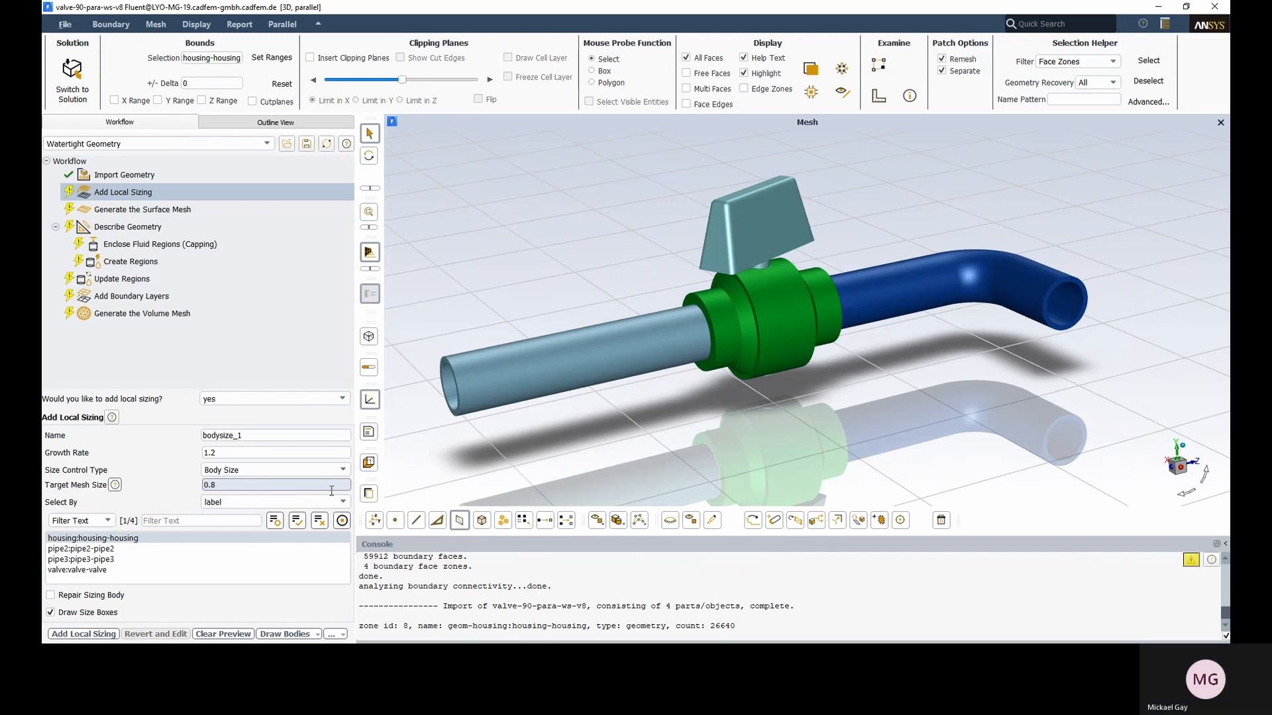
key(Return)
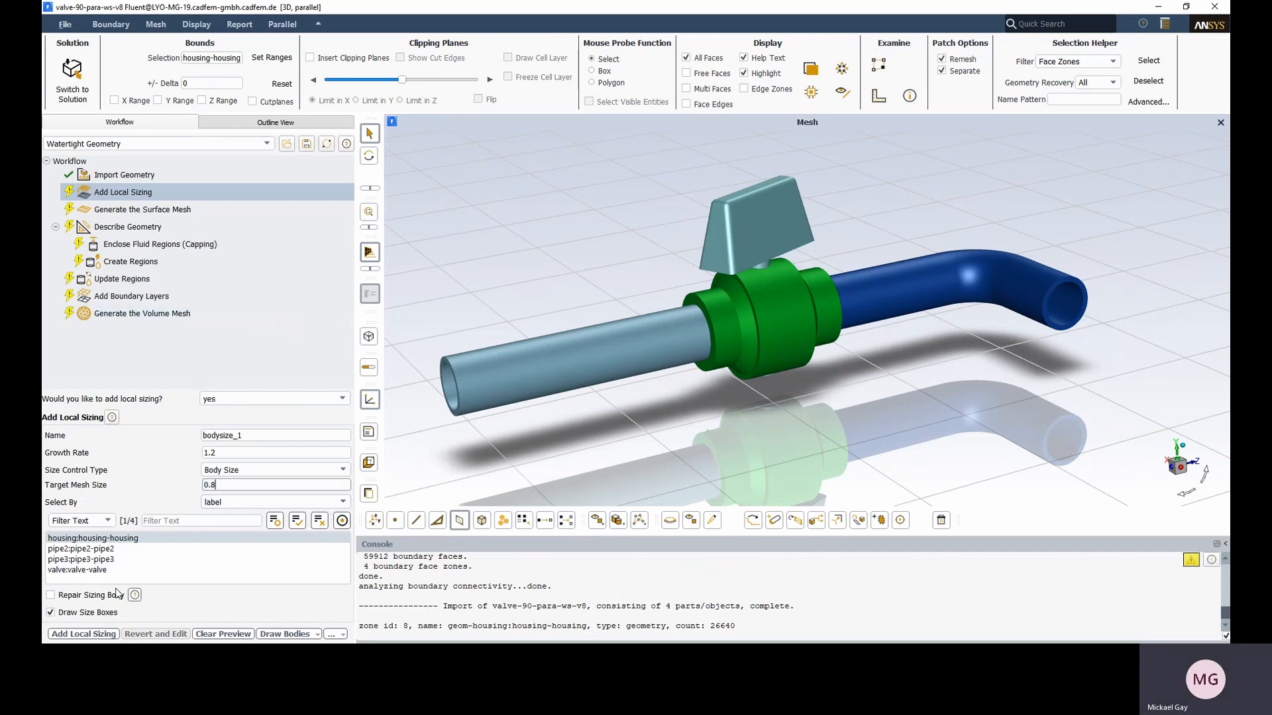
click(87, 634)
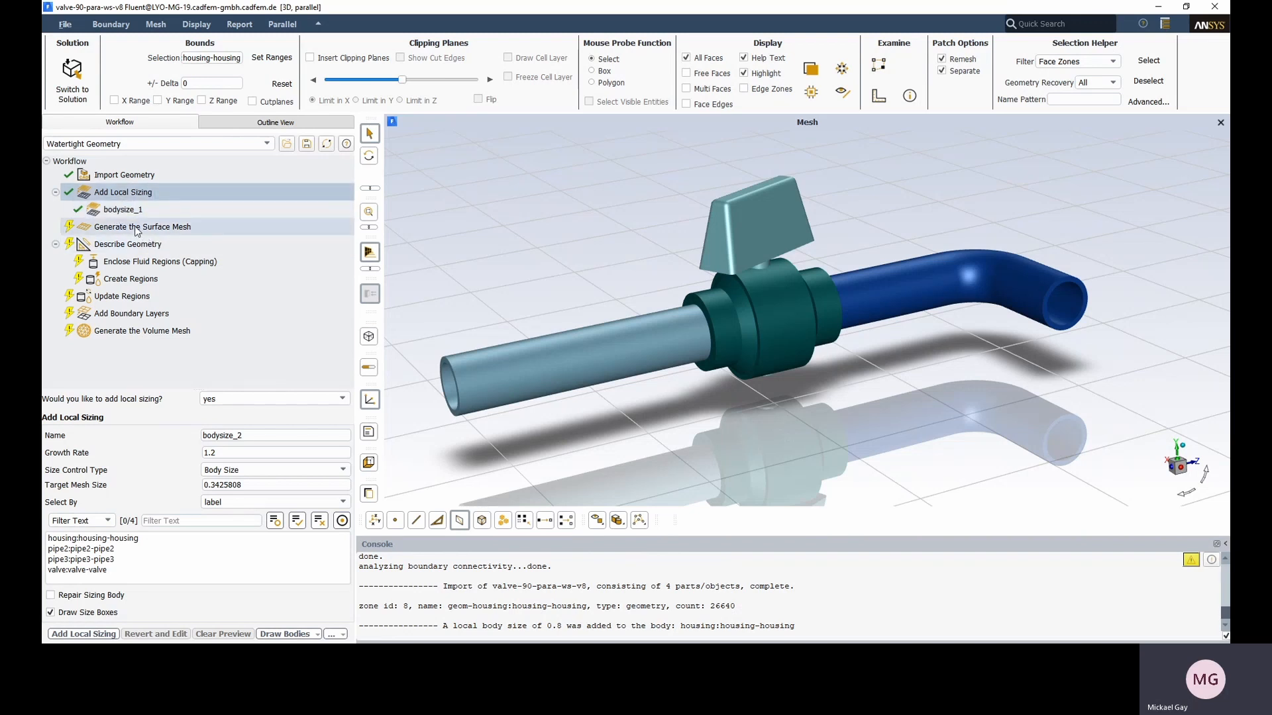
- Set the minimum size of the surface mesh to 0.8
click(137, 228)
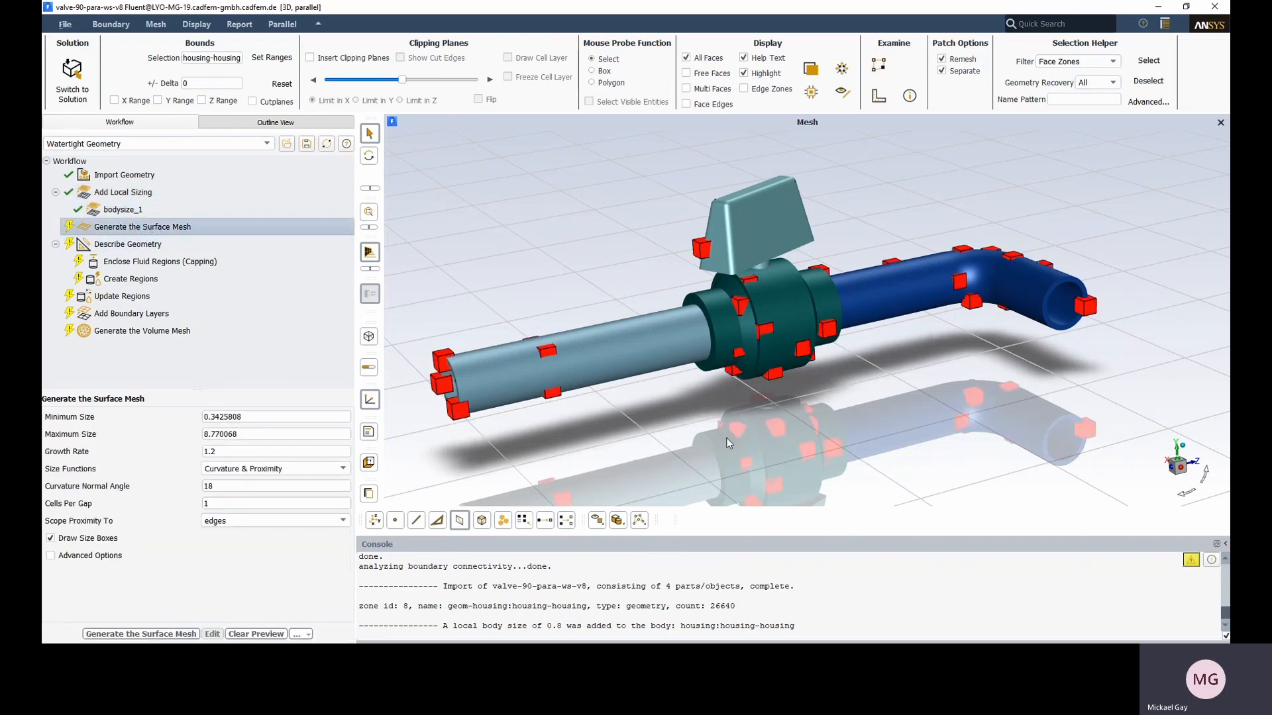
drag(591, 434, 766, 429)
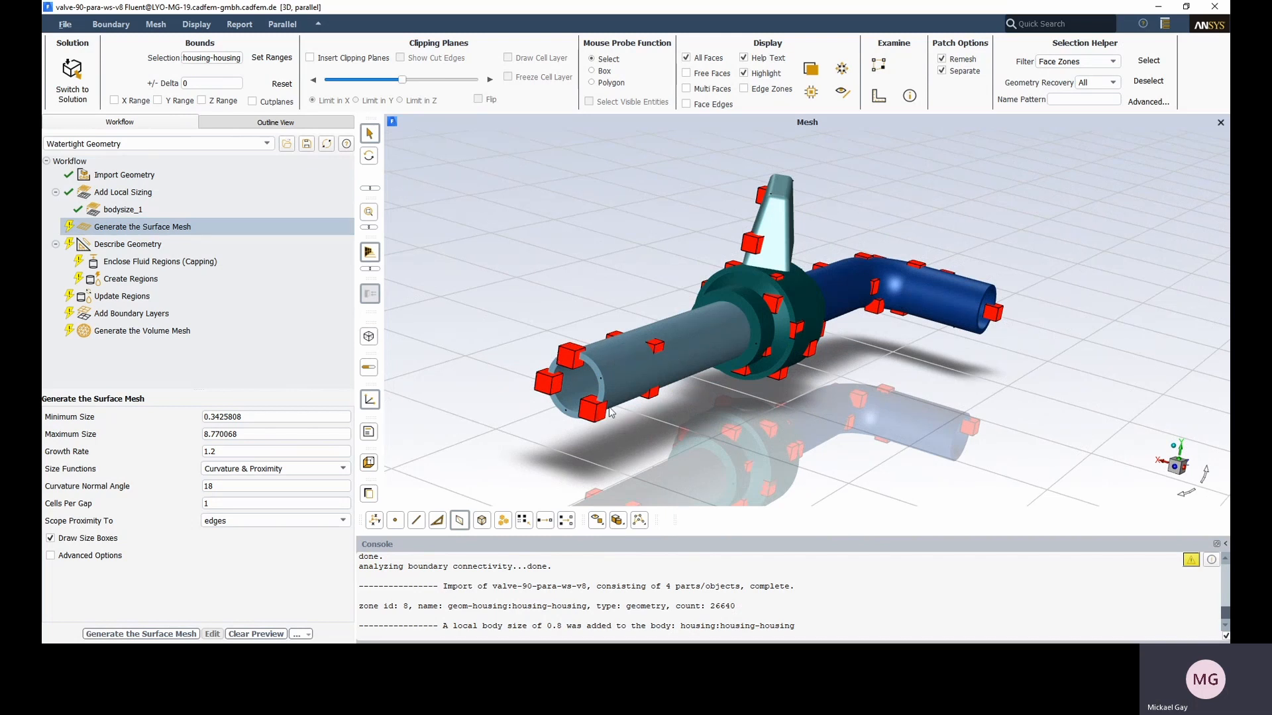
scroll(681, 415, up, 2)
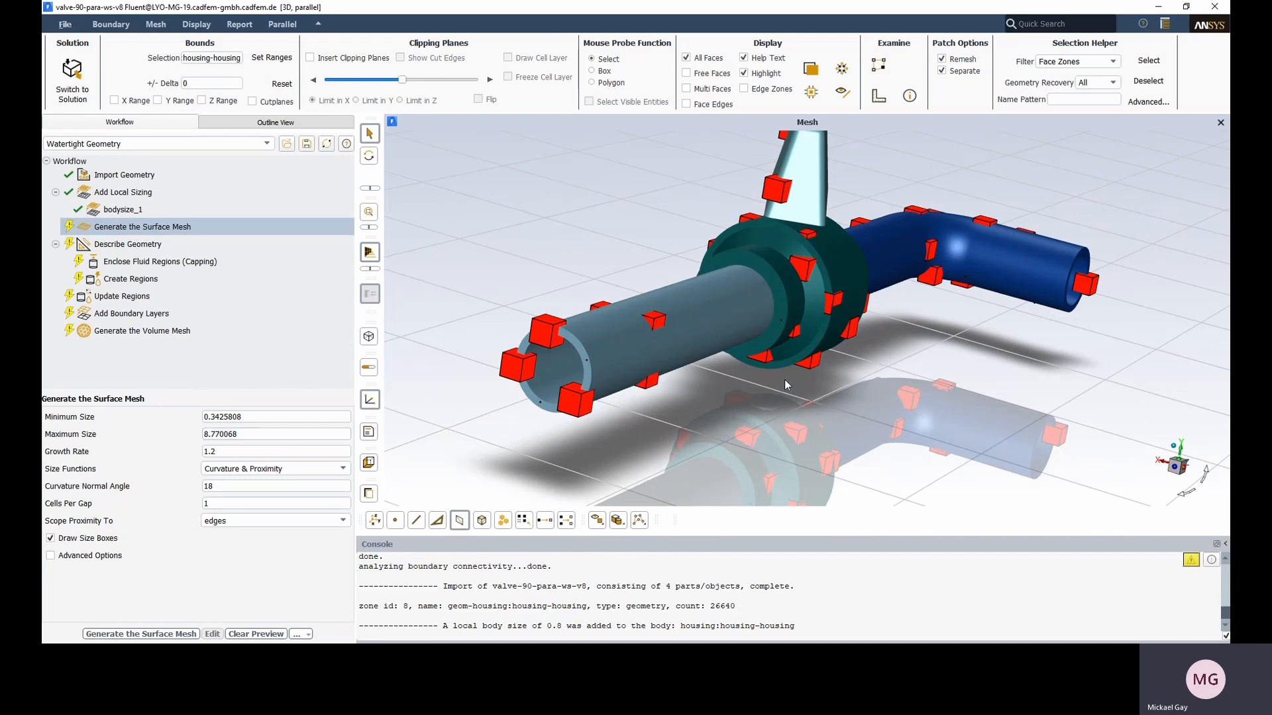
scroll(784, 380, up, 2)
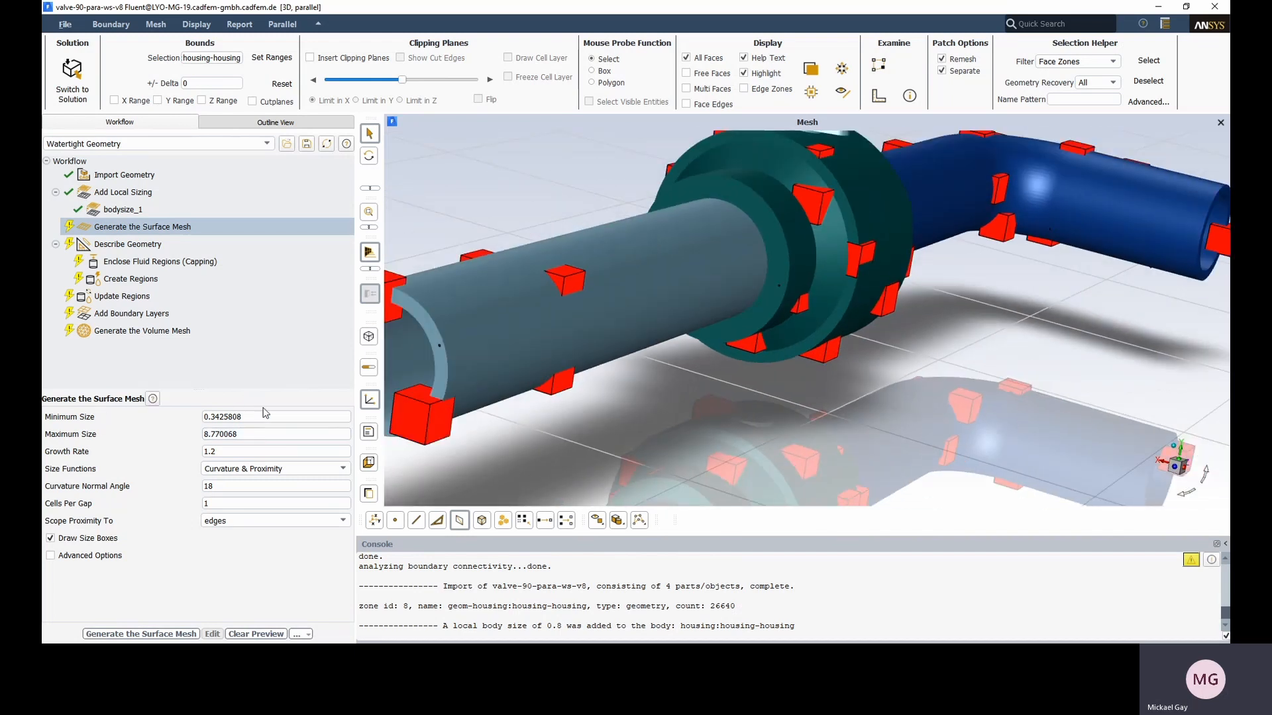
double_click(266, 413)
drag(266, 416, 153, 424)
text(0.)
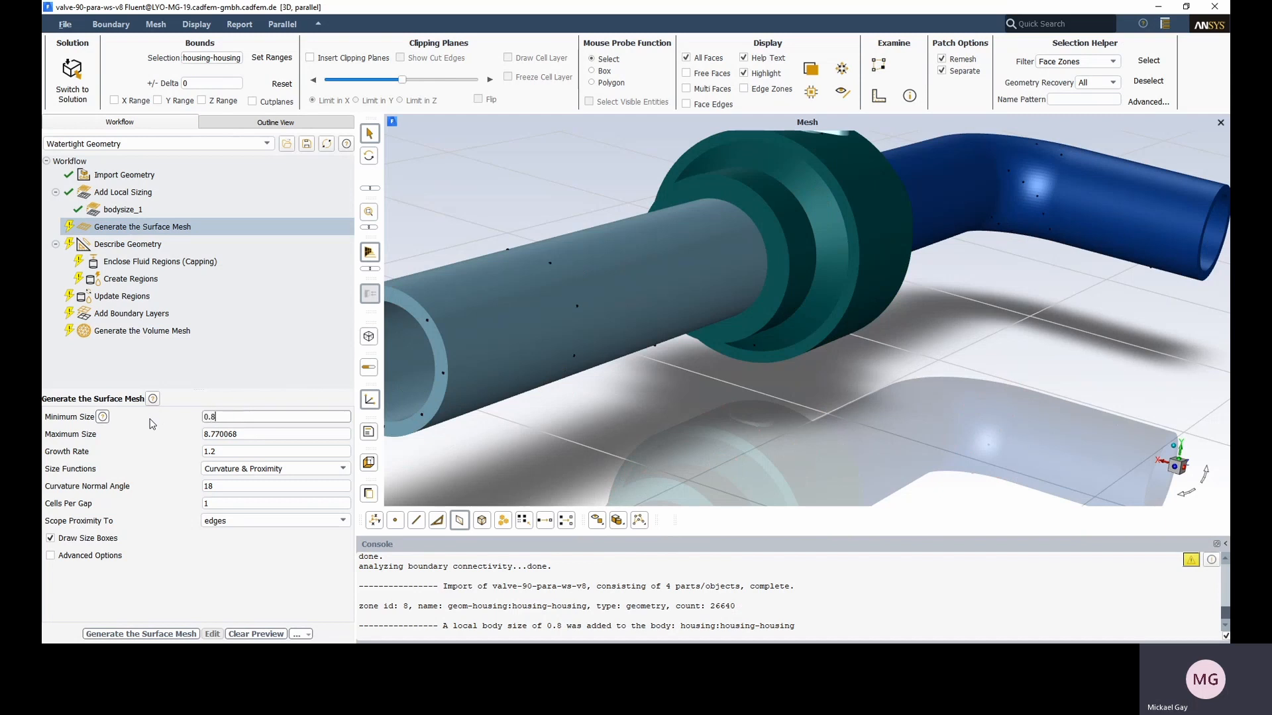
text(8)
- Set the maximum size to 8 and generate the surface mesh
click(249, 439)
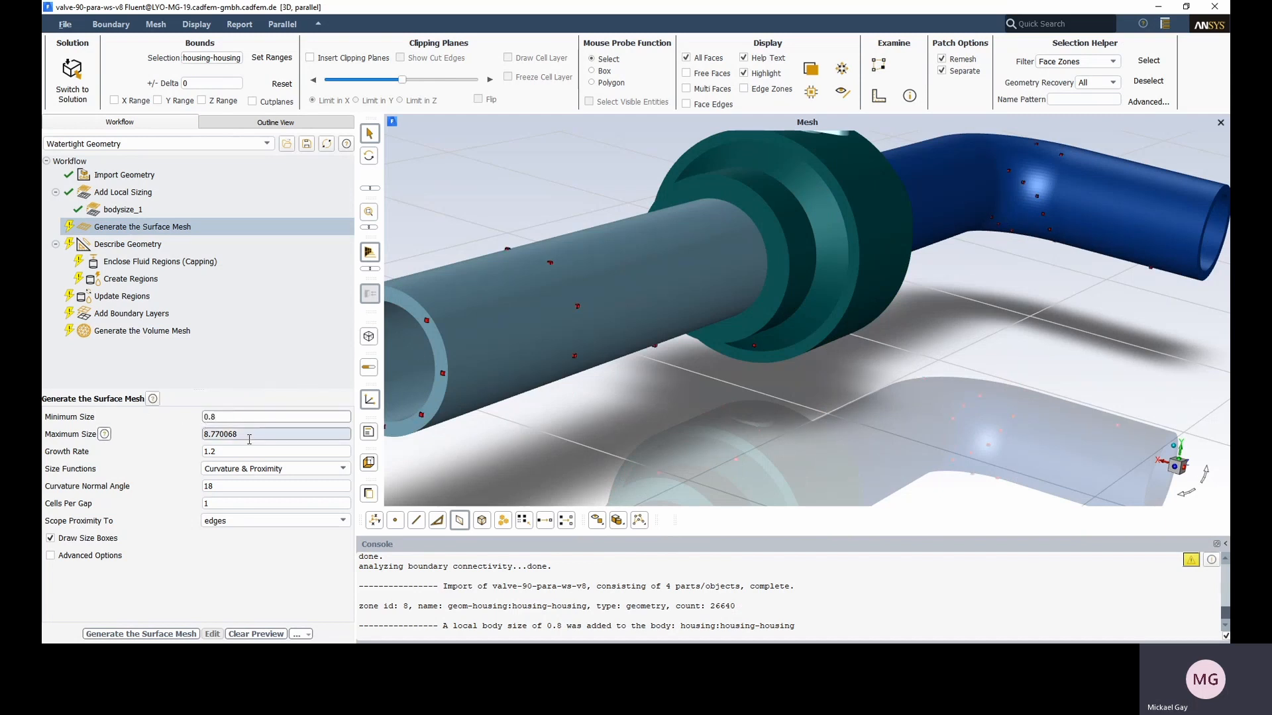
drag(246, 436, 174, 438)
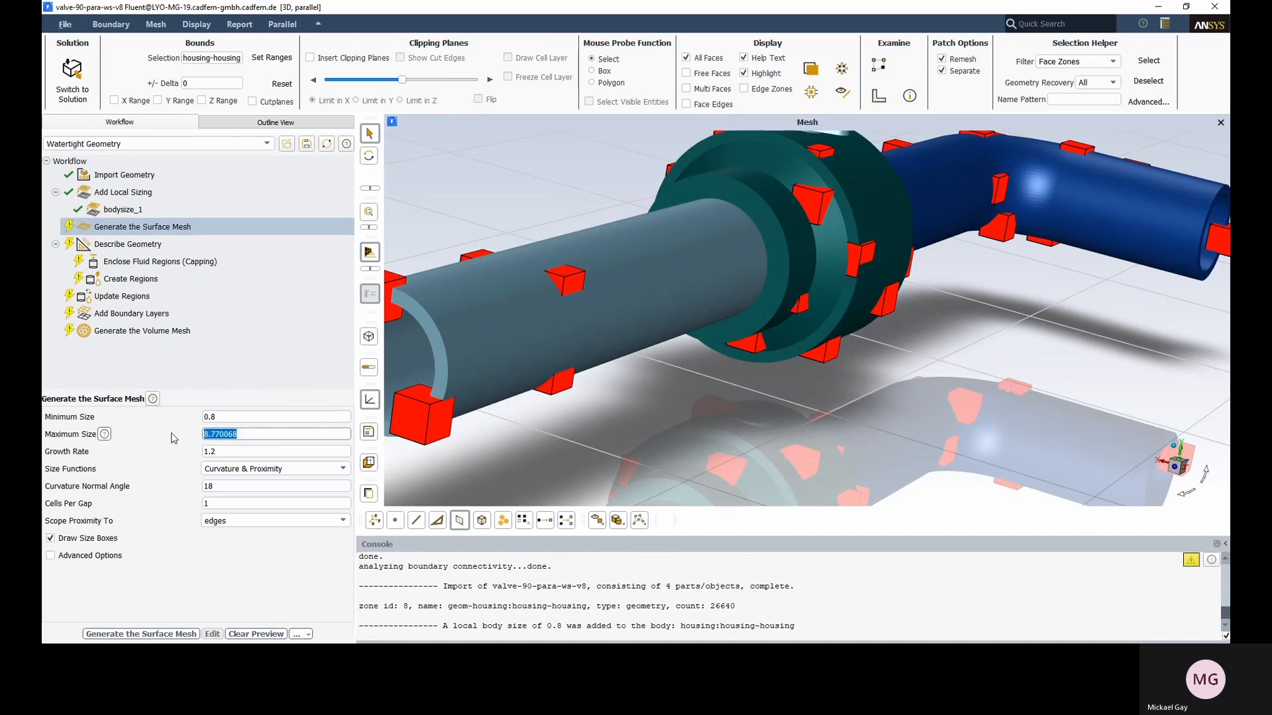
text(5)
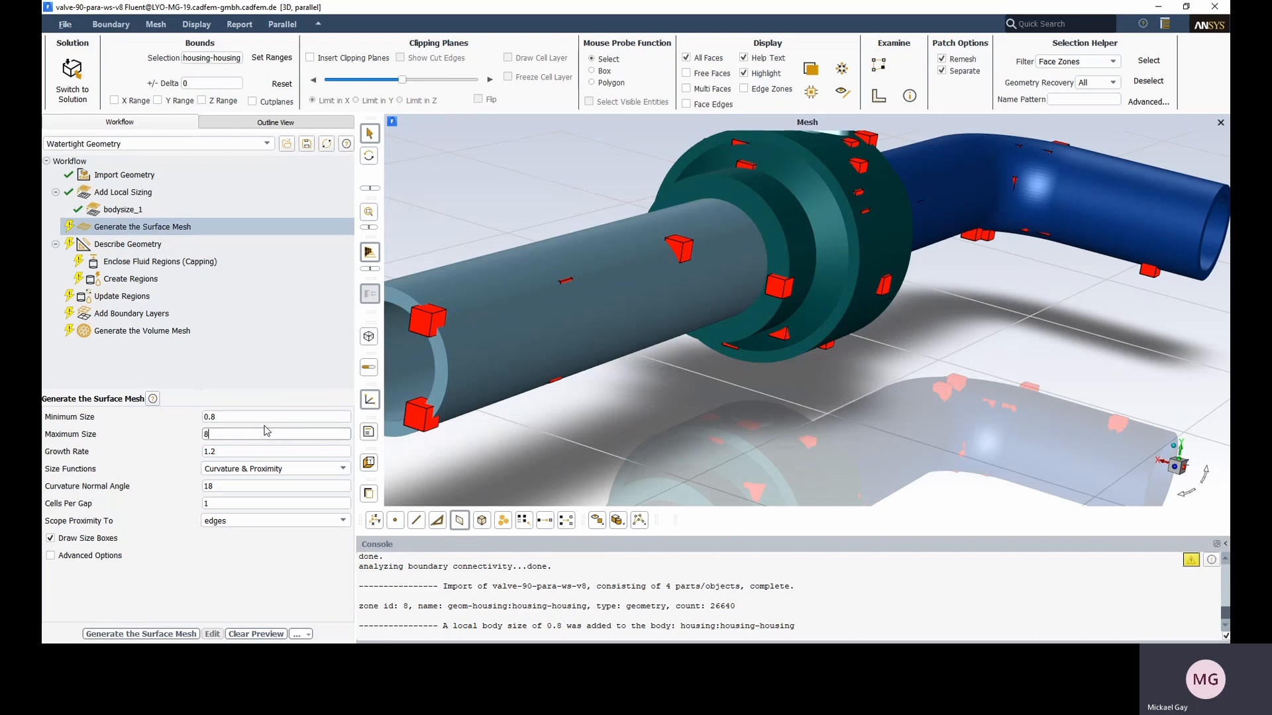
scroll(761, 355, up, 4)
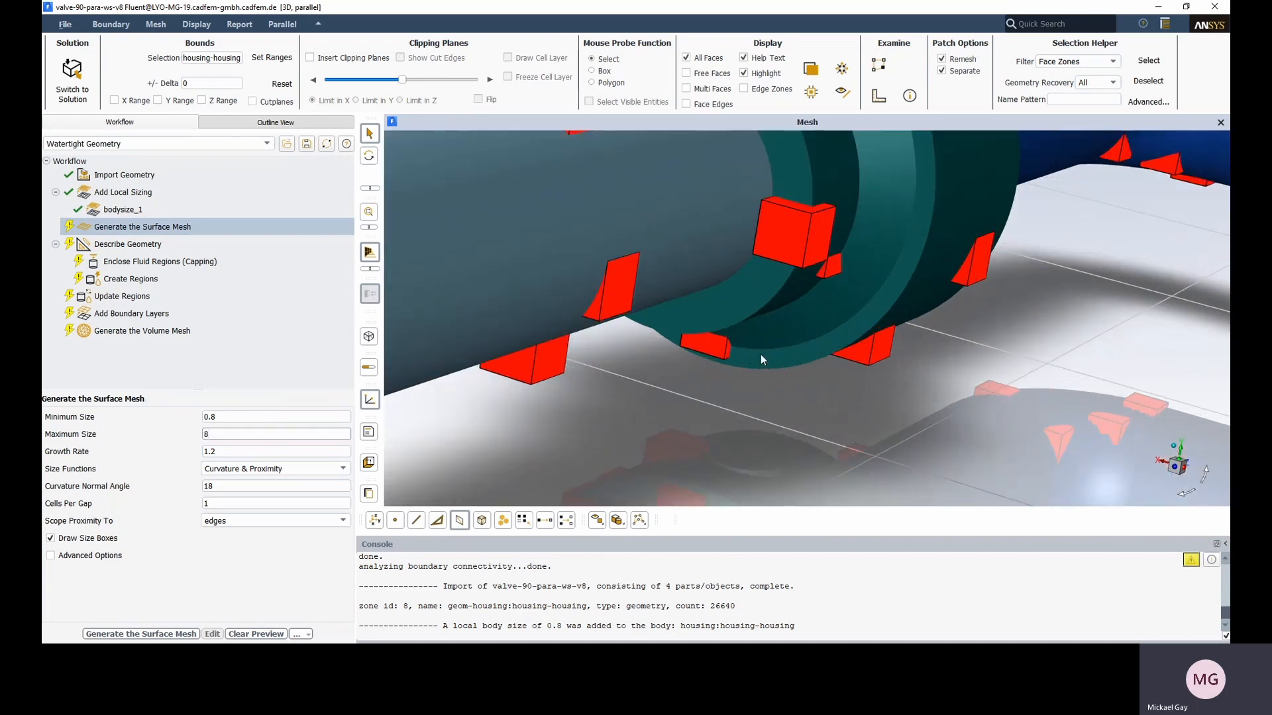
scroll(760, 355, down, 4)
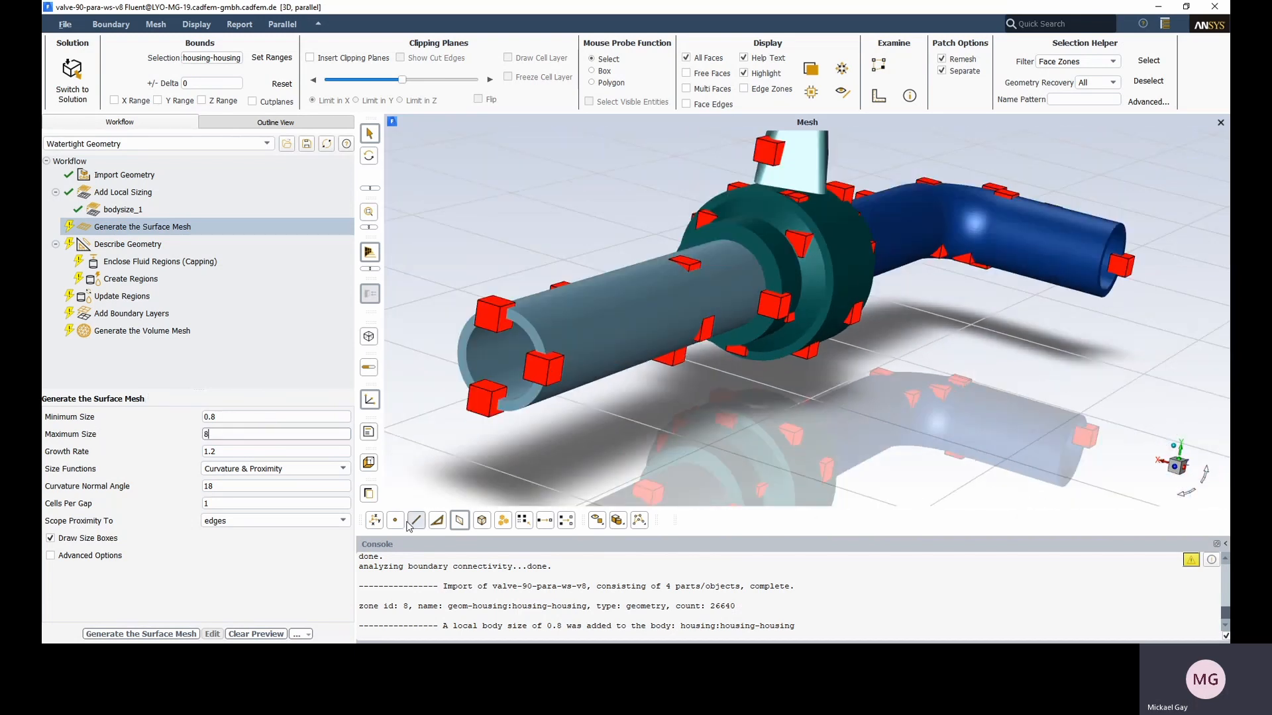
click(167, 636)
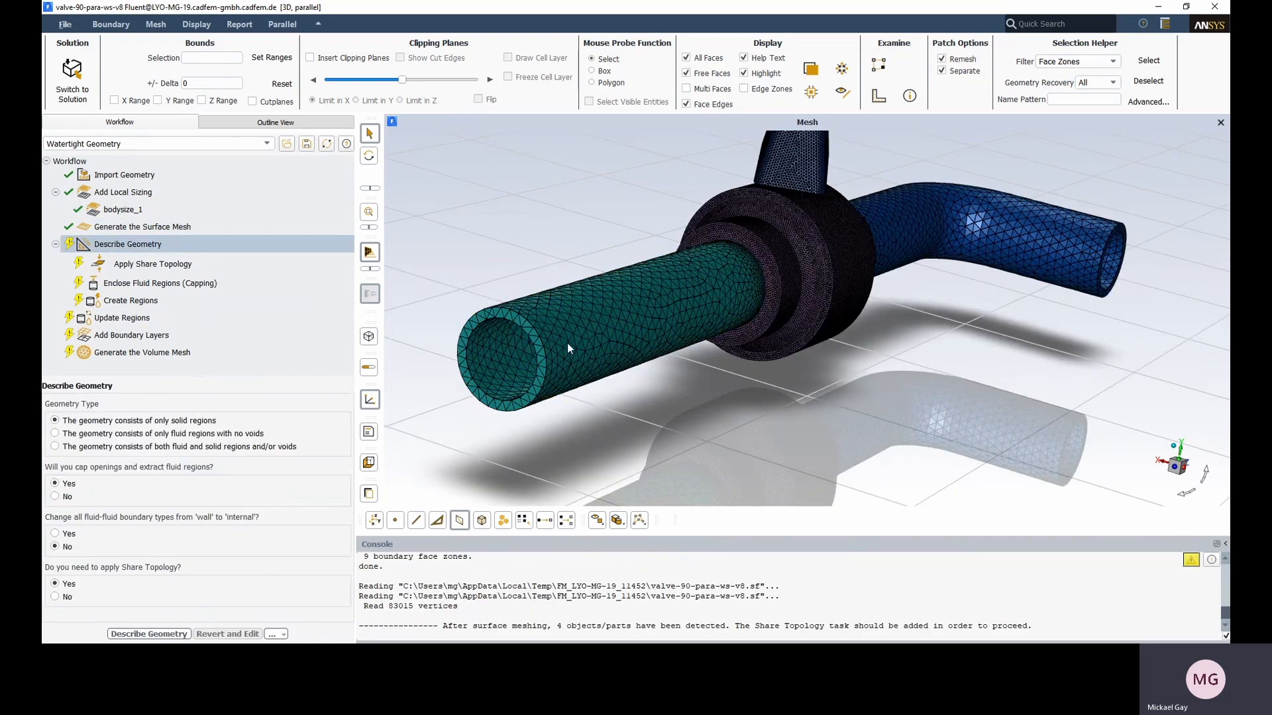
- Examine the generated surface mesh on the straight pipe and valve housing, and review the surface mesh settings
scroll(582, 356, up, 5)
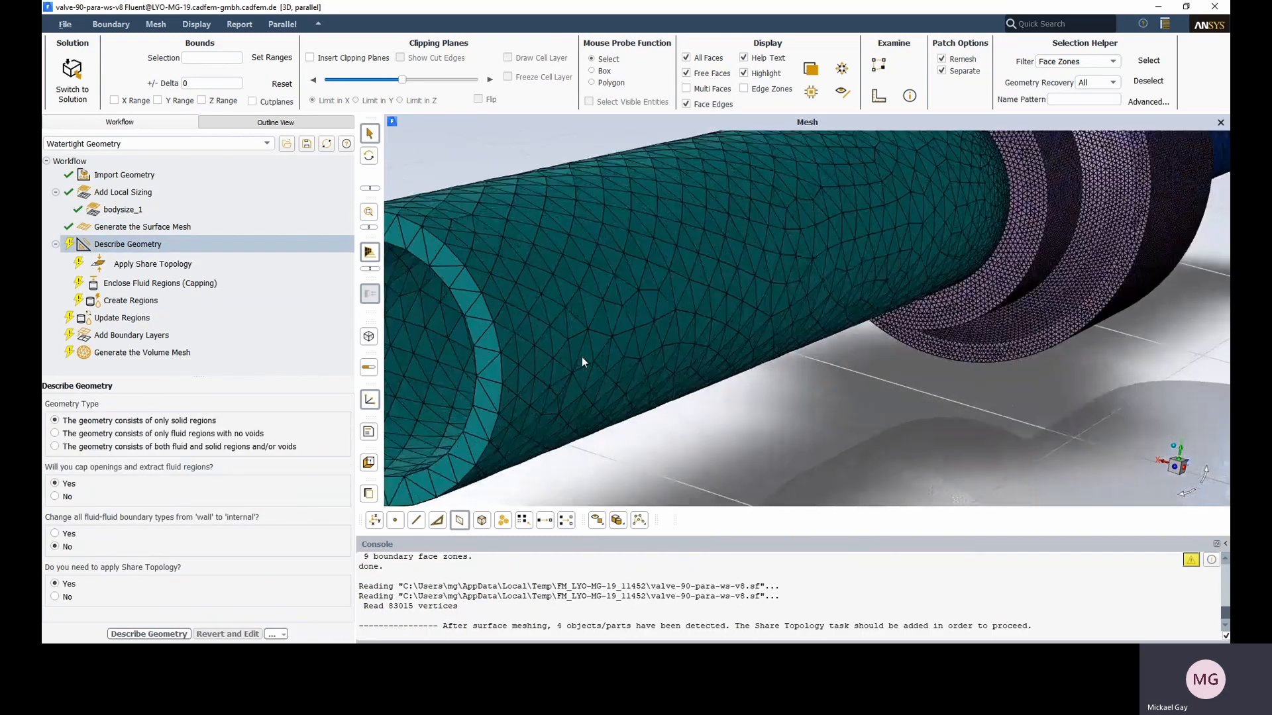
scroll(585, 380, up, 2)
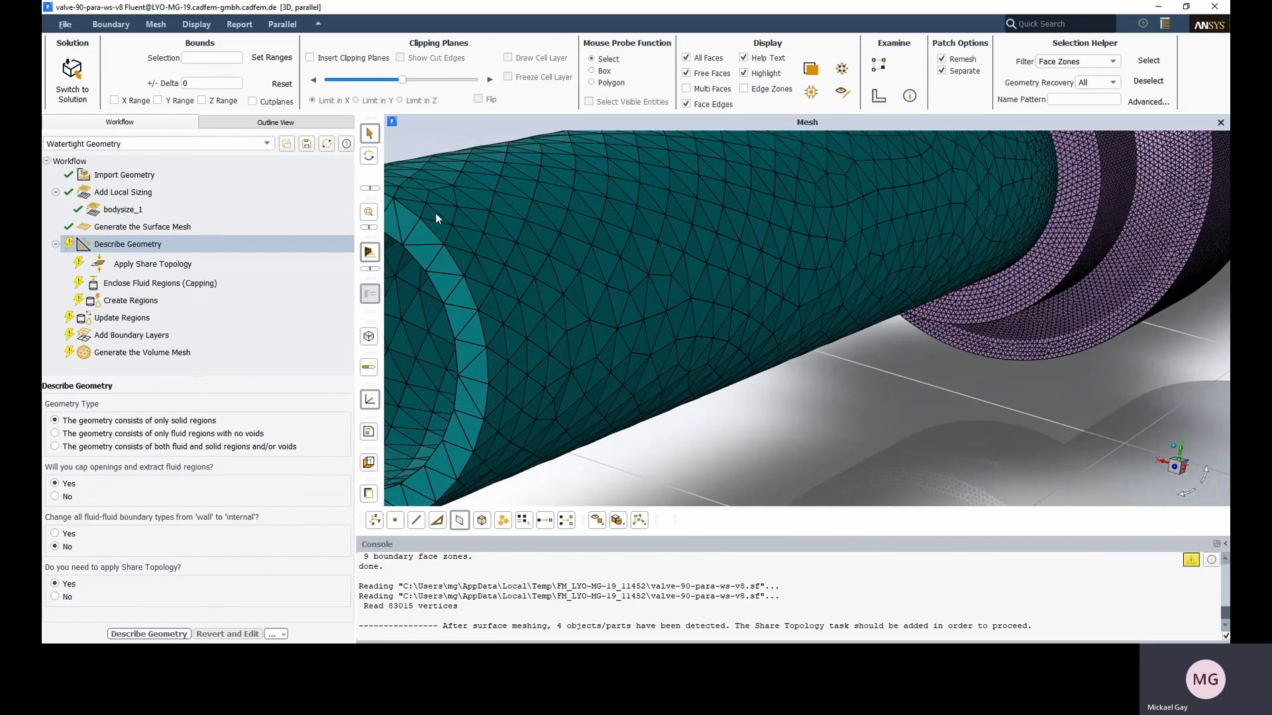
scroll(598, 415, up, 3)
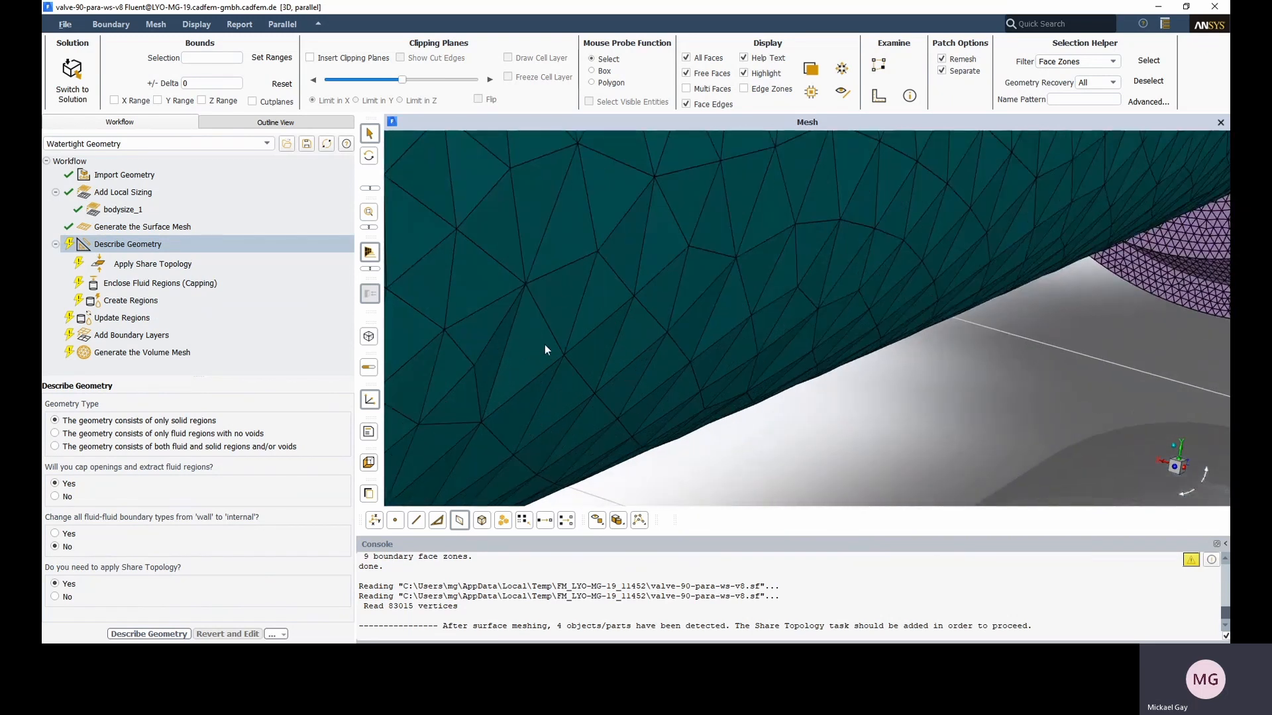
scroll(536, 355, down, 10)
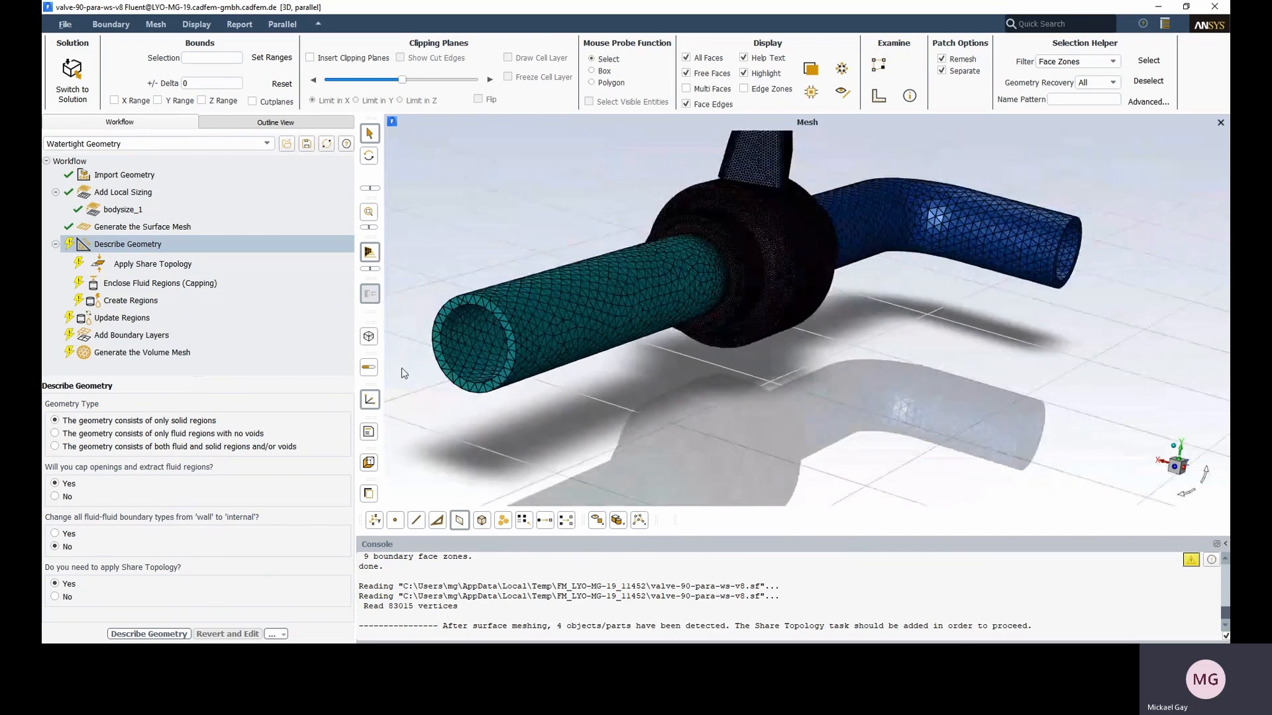
click(117, 230)
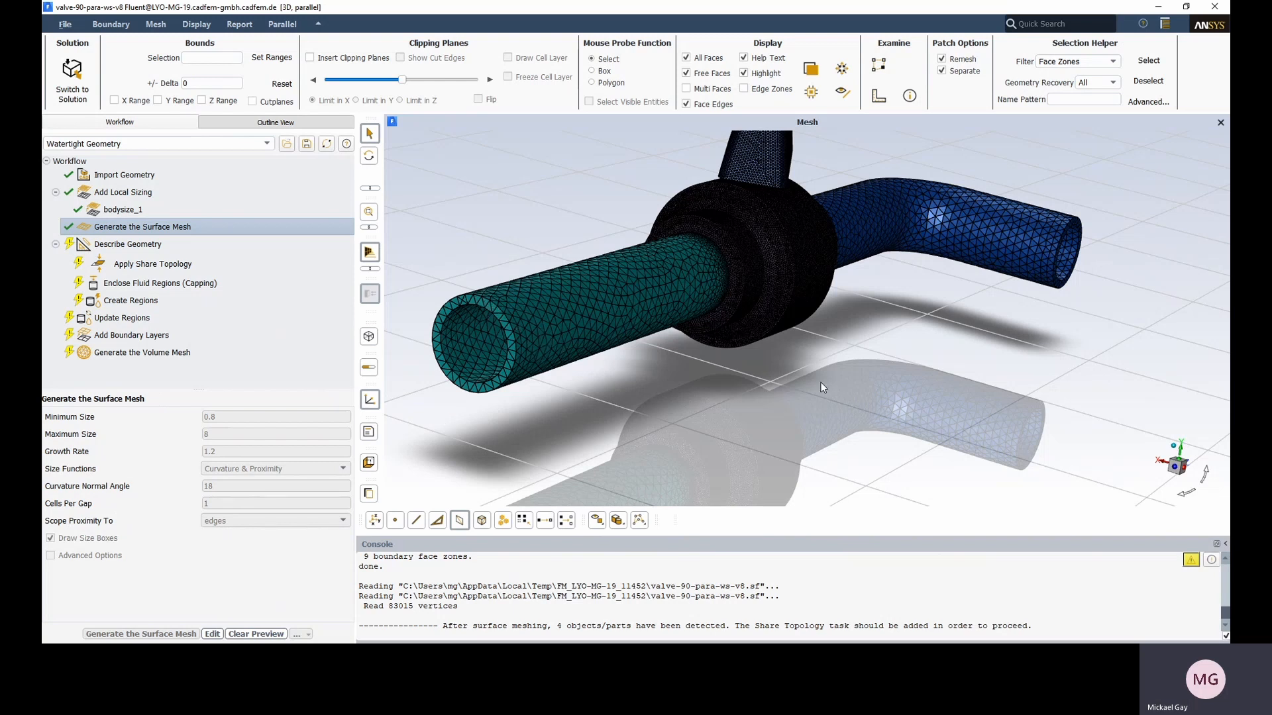
middle_drag(963, 387, 745, 391)
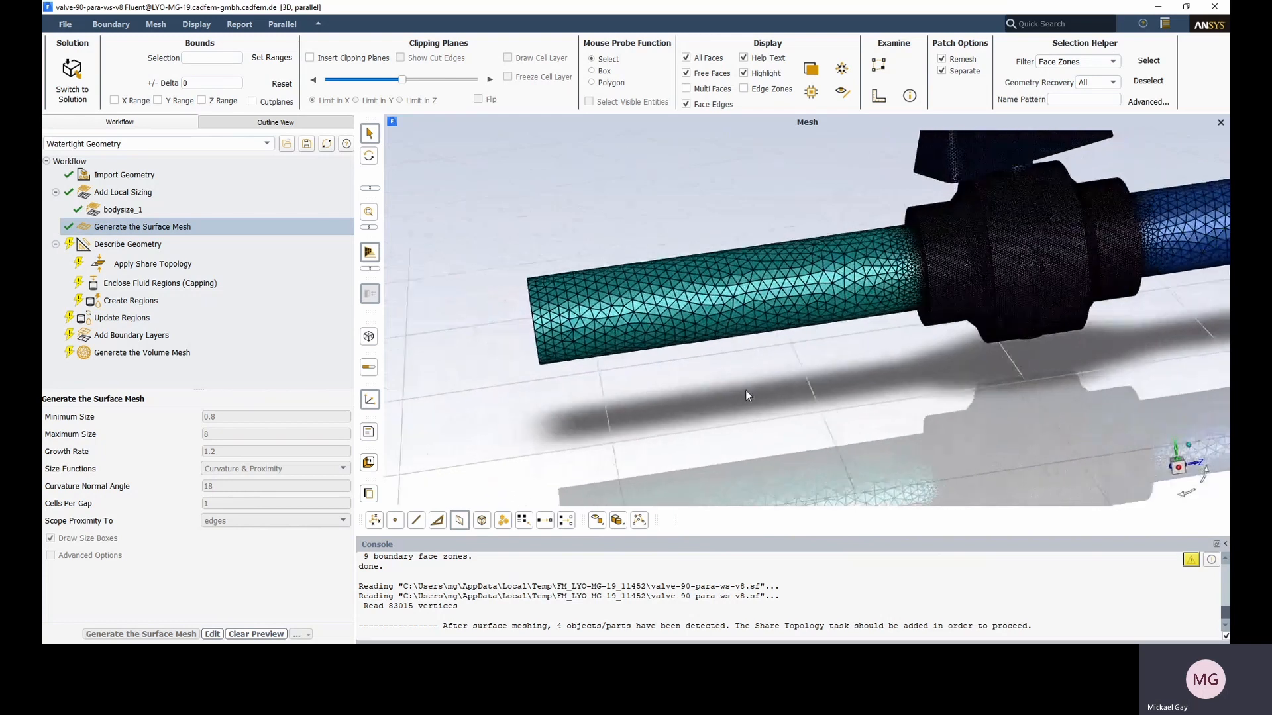
drag(745, 391, 1105, 320)
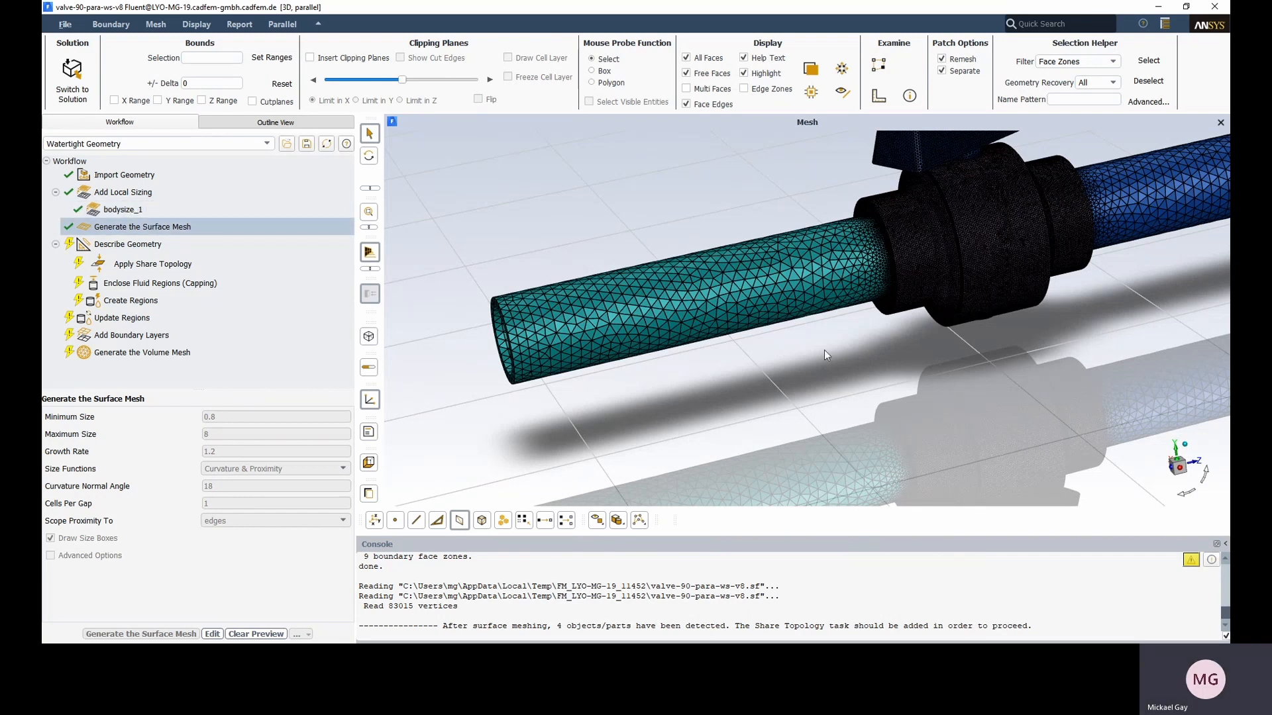
- Describe the geometry as only solid regions with capping and Share Topology, and apply Share Topology with a 0.4 max gap distance
click(139, 243)
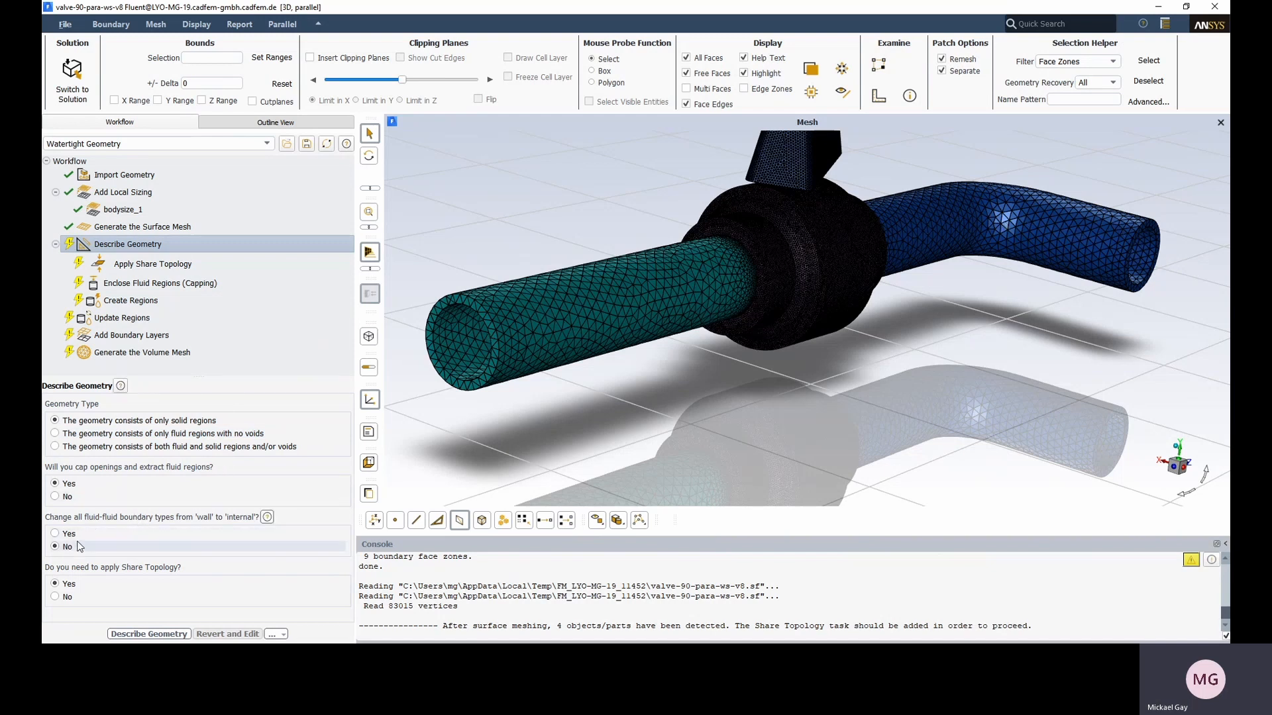
click(149, 634)
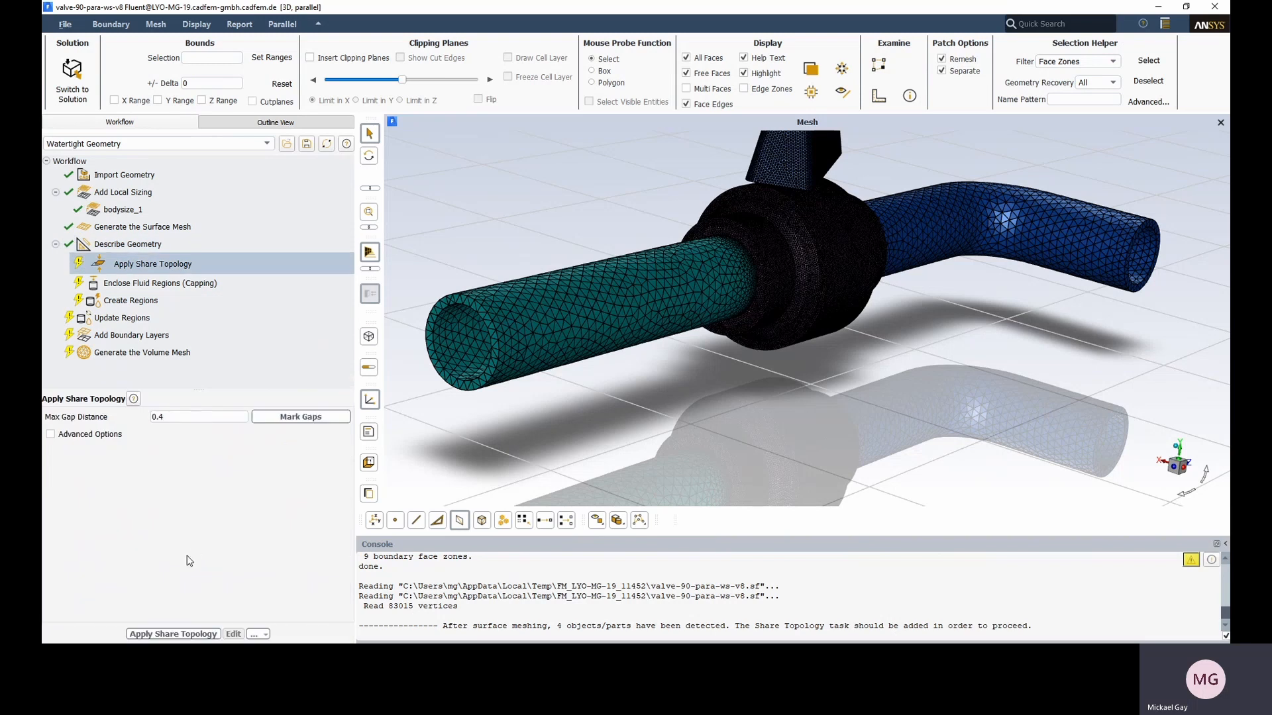
click(174, 634)
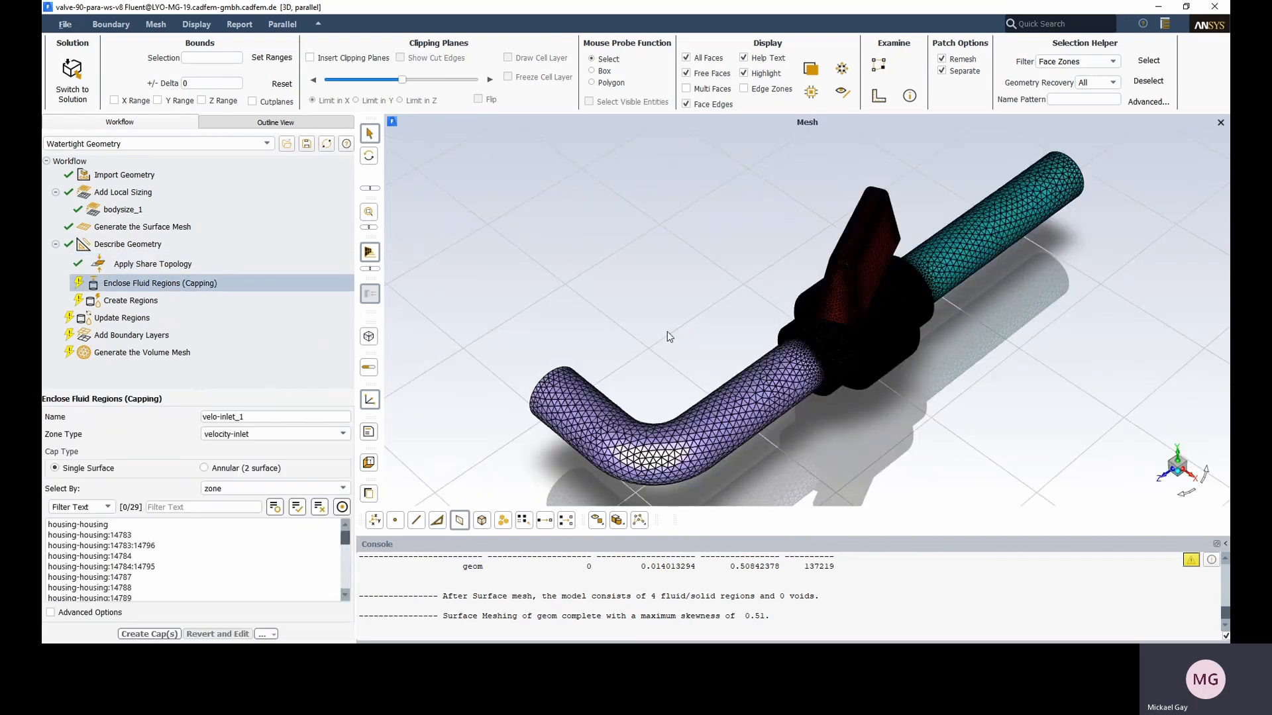
- Cap the open end of the straight pipe with a single-surface cap of zone type mass-flow-inlet
middle_drag(666, 331, 1179, 261)
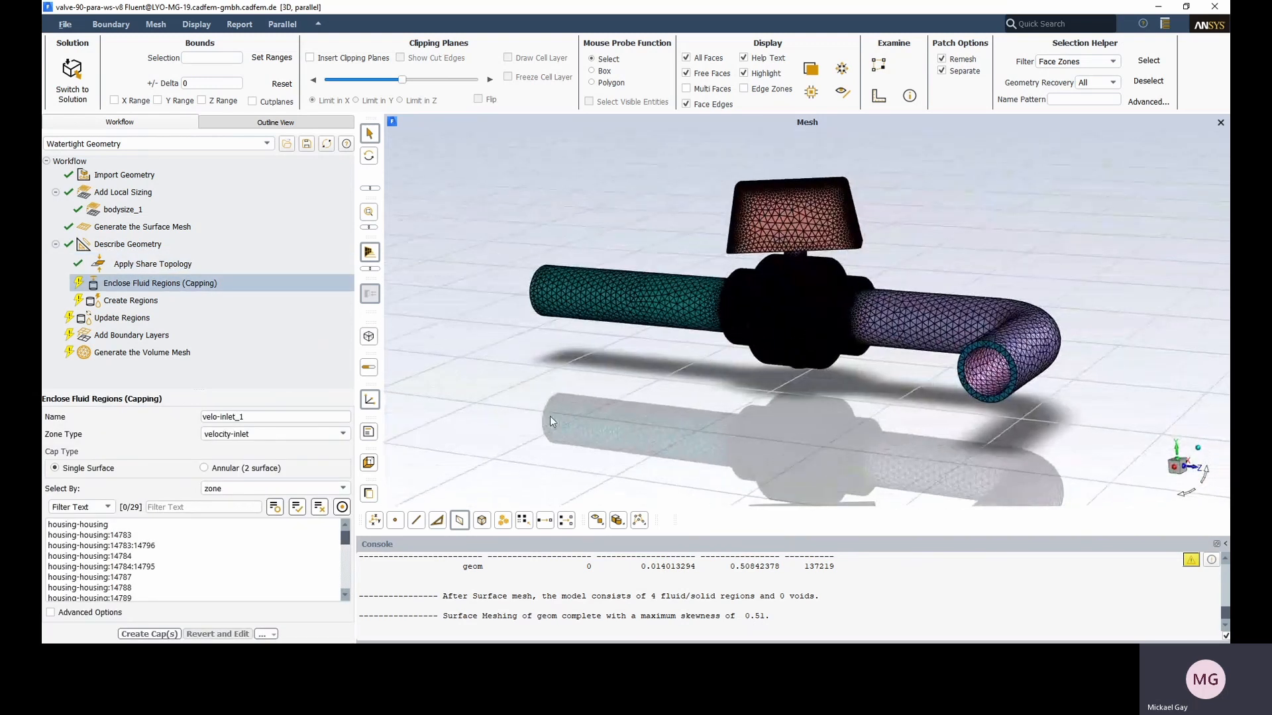
drag(566, 386, 1020, 360)
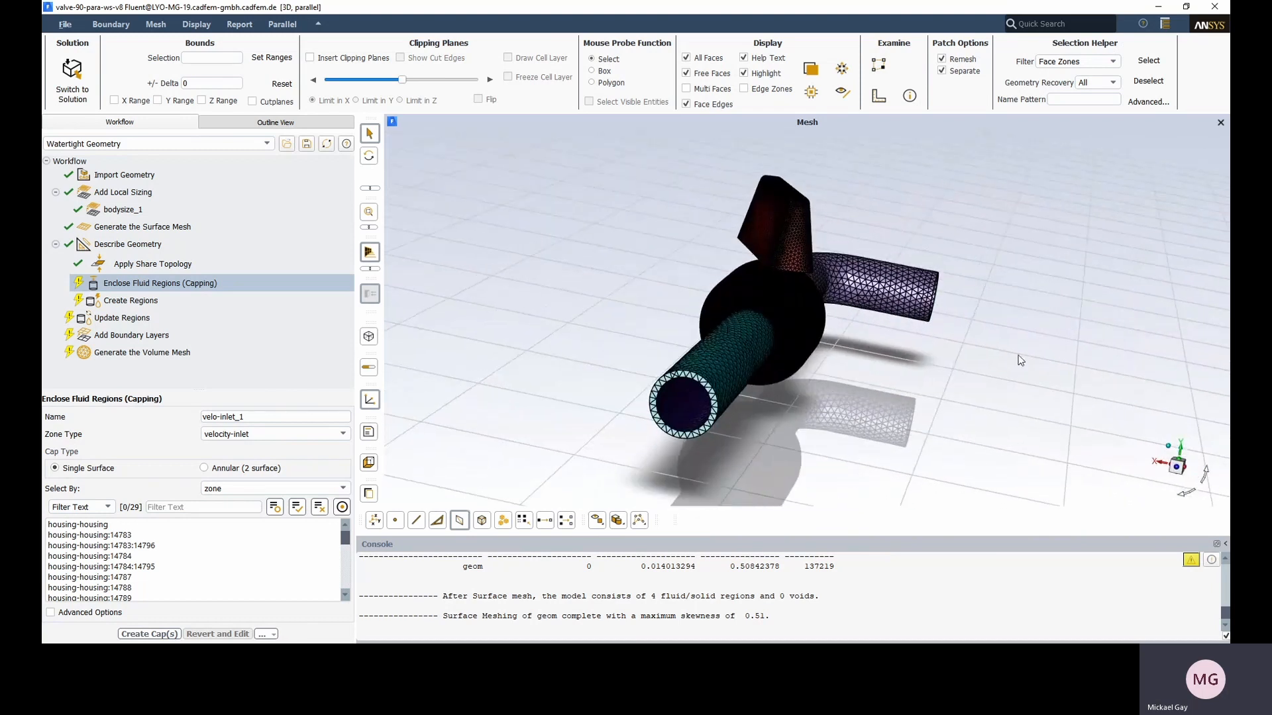
right_click(671, 382)
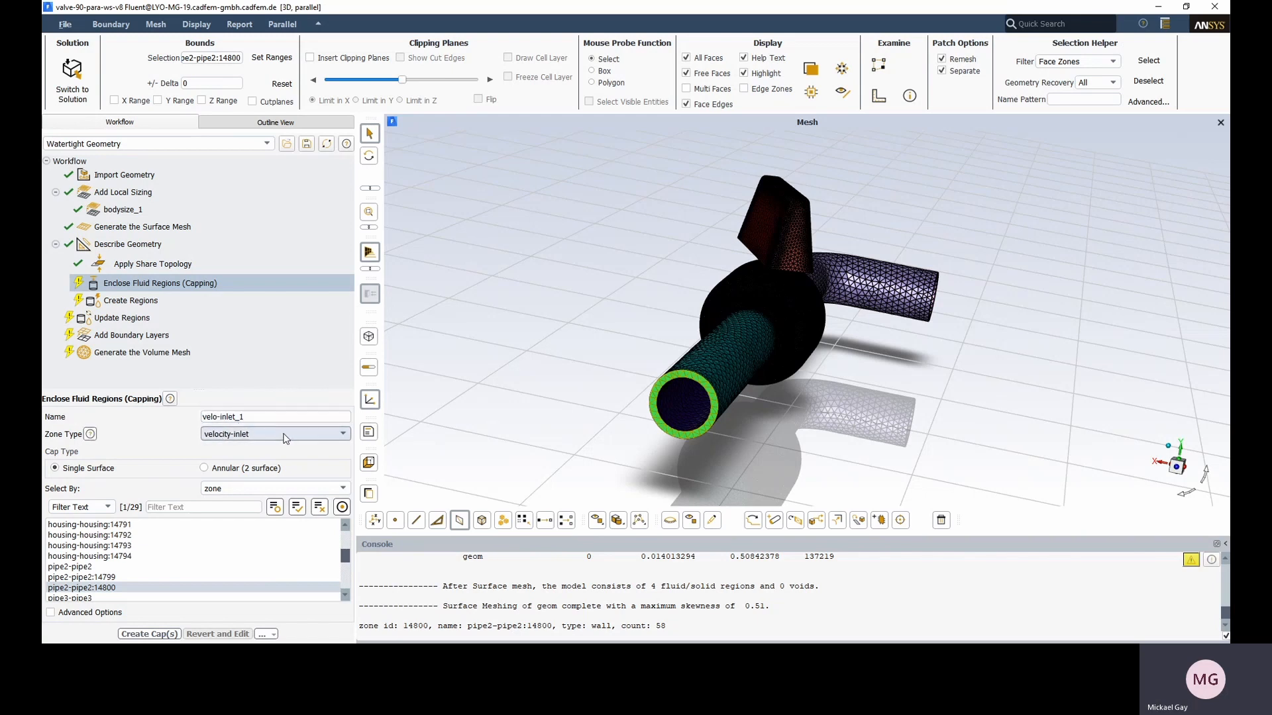
click(257, 494)
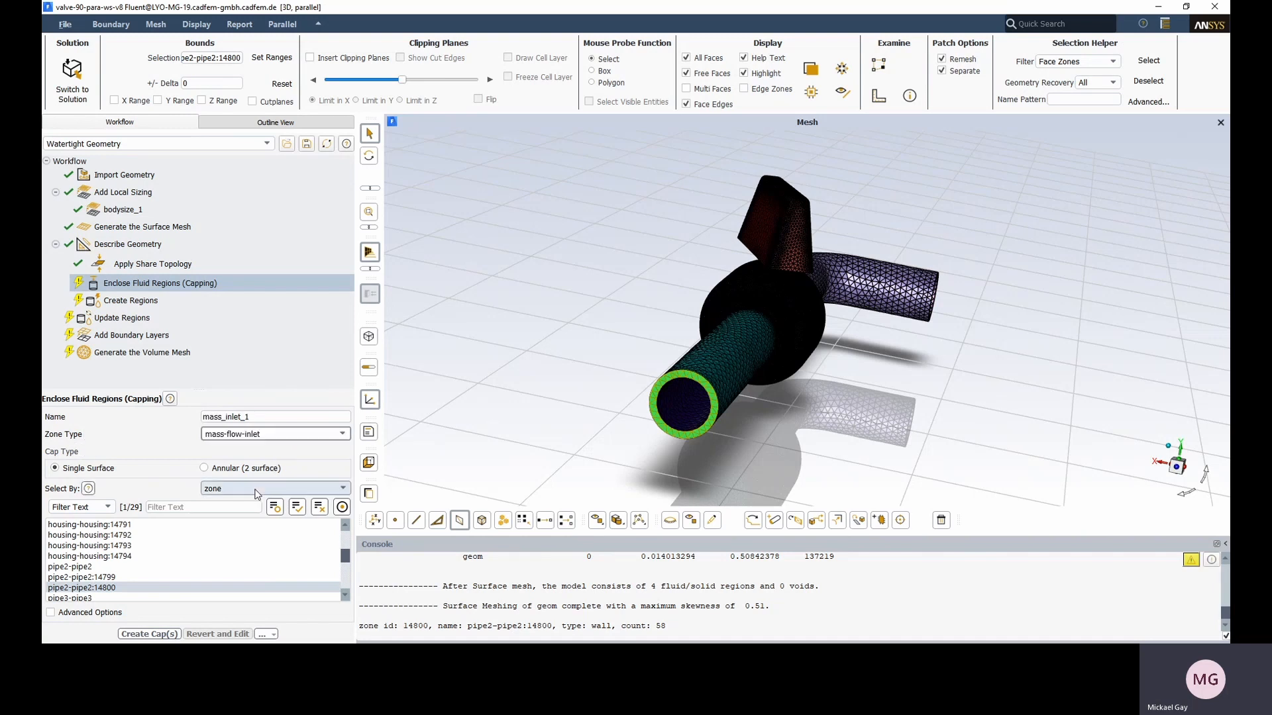
click(147, 635)
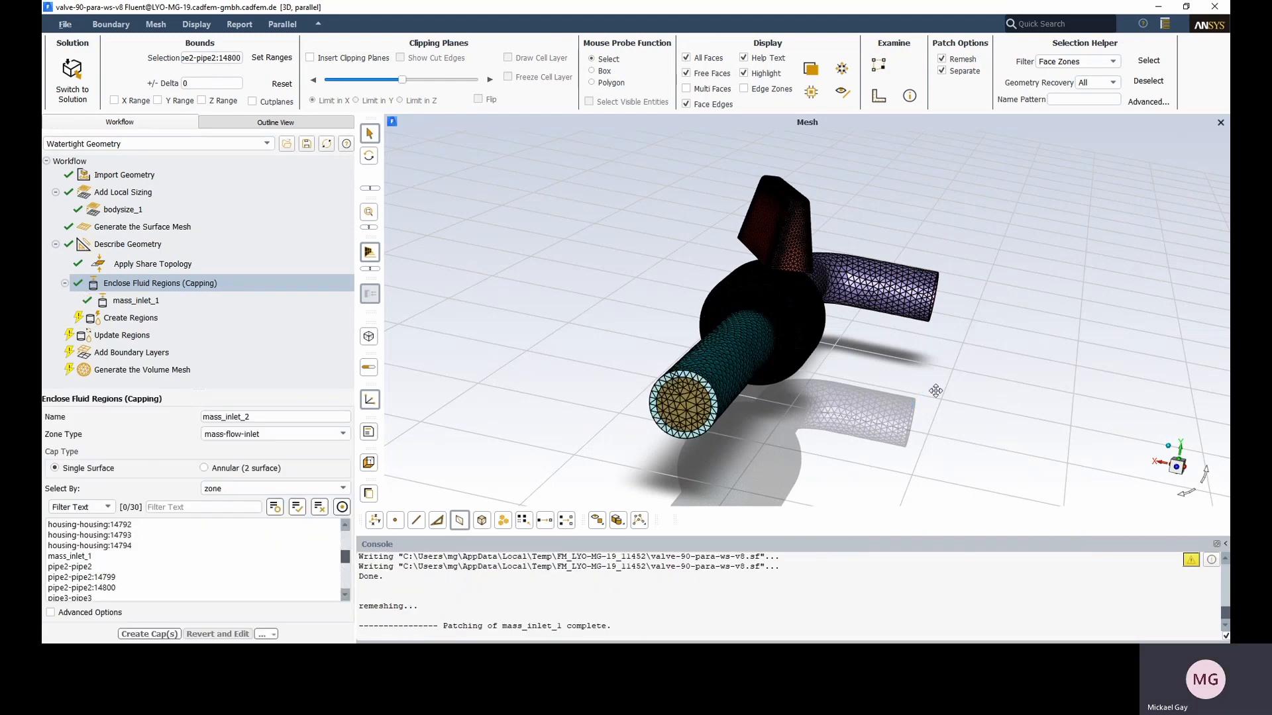
- Cap the open end of the bent pipe with a single-surface cap of zone type pressure-outlet
drag(936, 390, 755, 430)
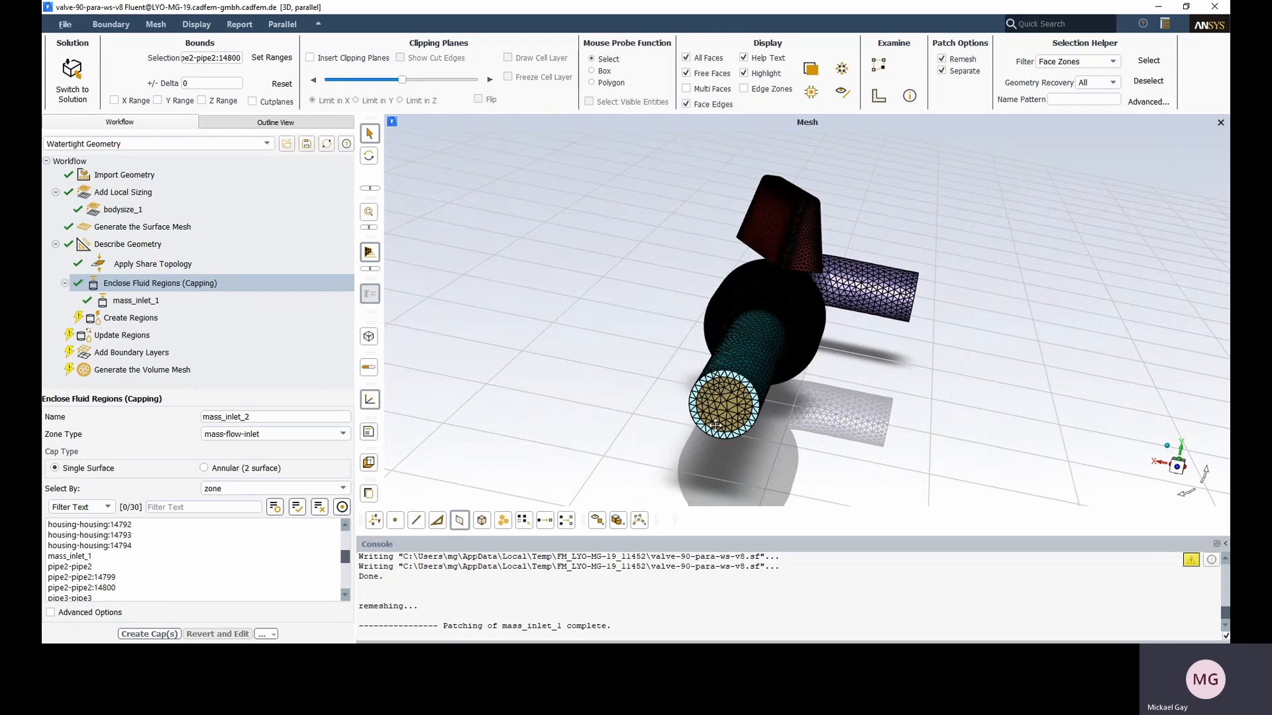
drag(951, 391, 1086, 304)
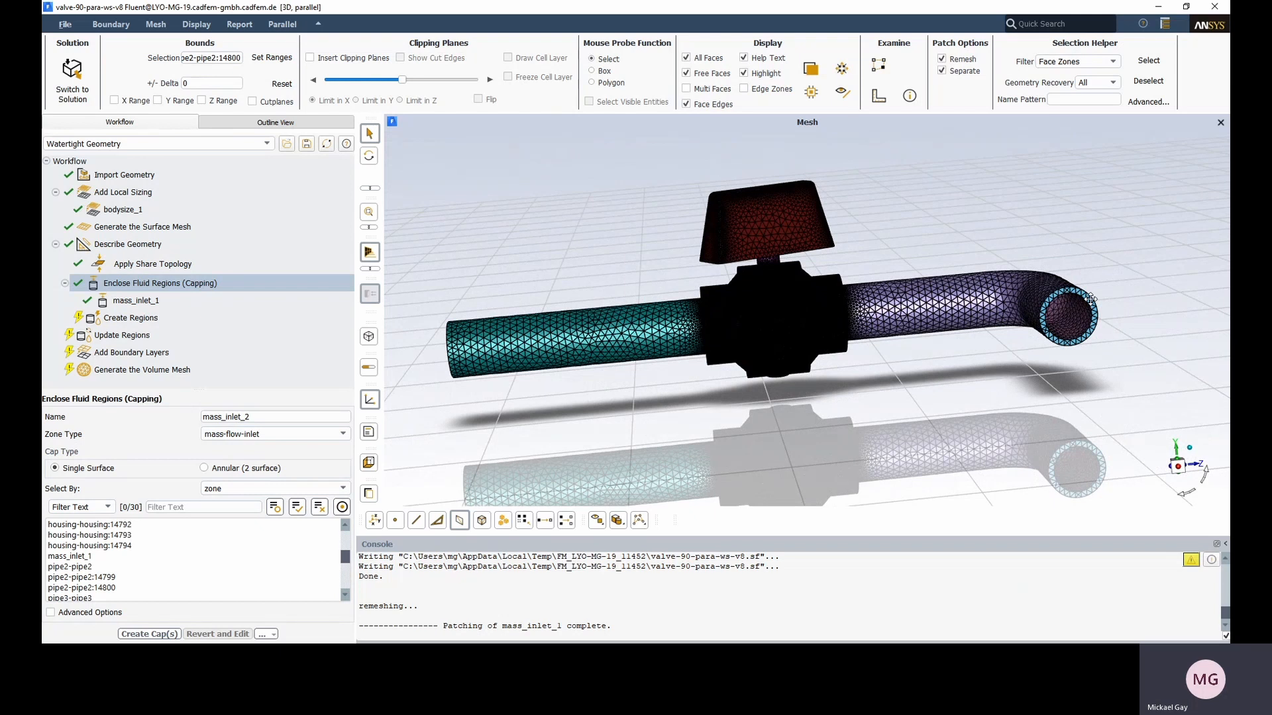
right_click(1090, 299)
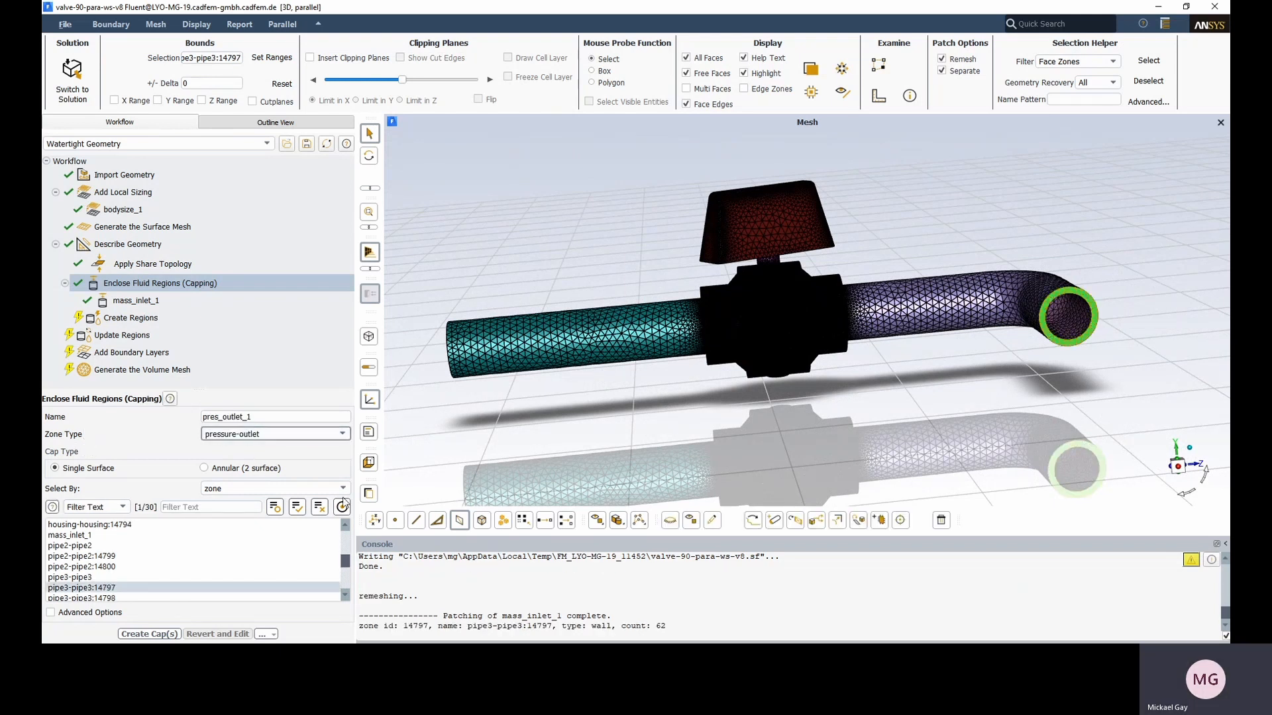
click(146, 635)
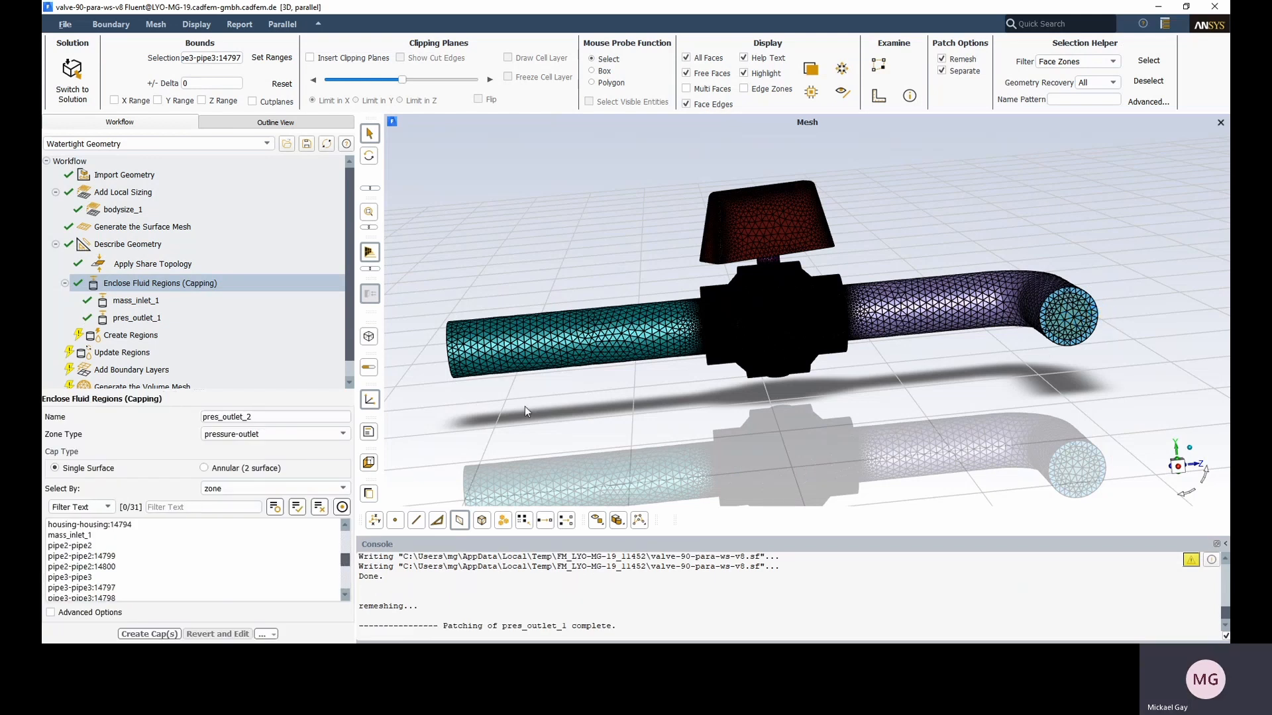
- Create the regions with an estimated number of fluid regions of 1
drag(525, 407, 741, 404)
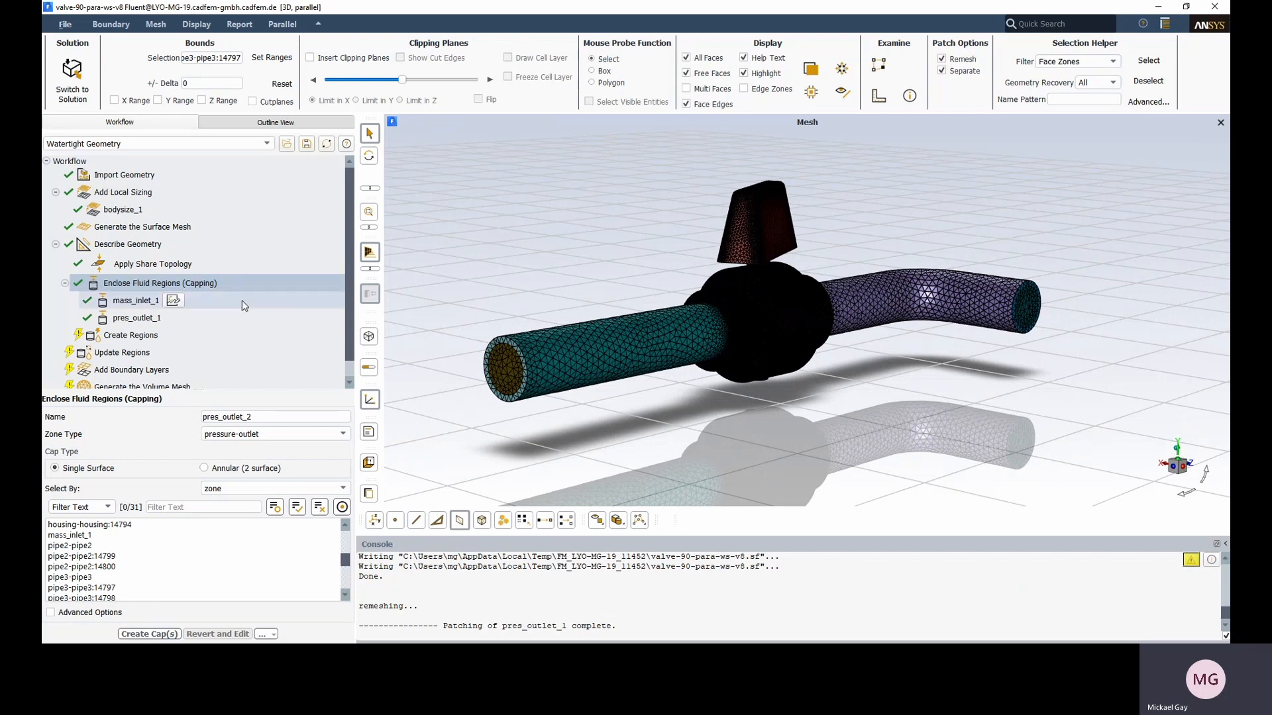
click(124, 336)
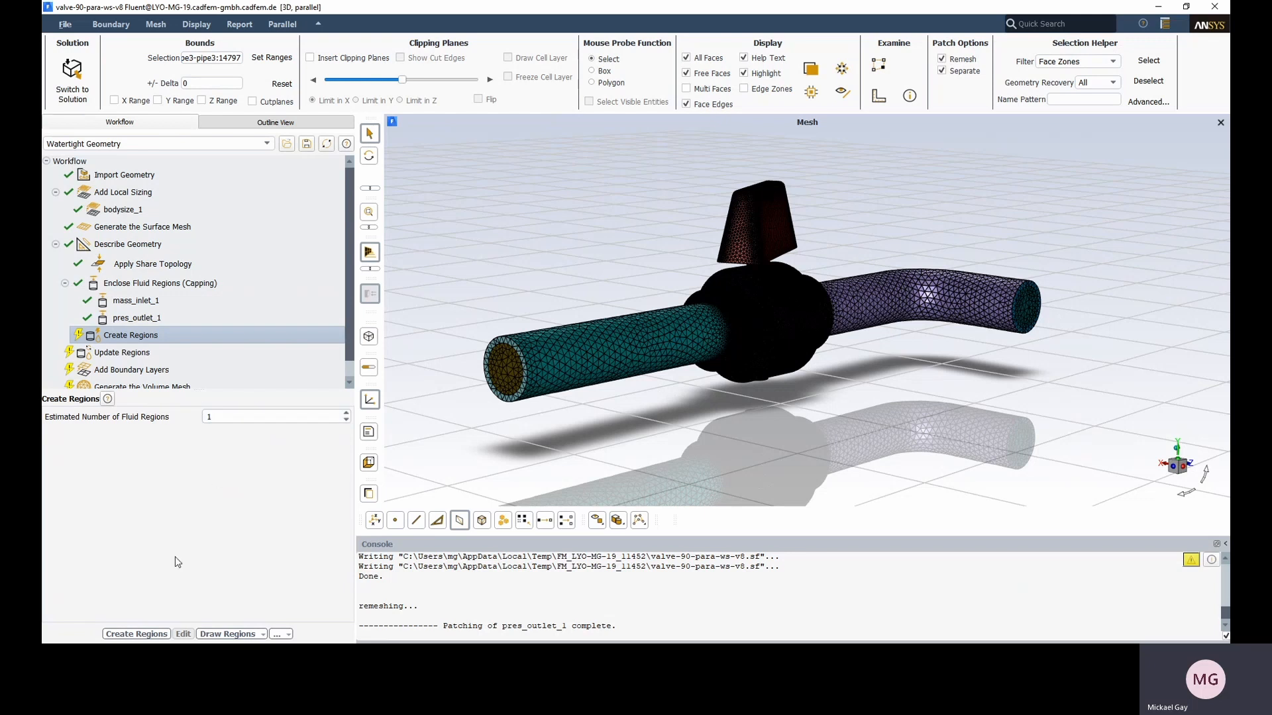
click(128, 633)
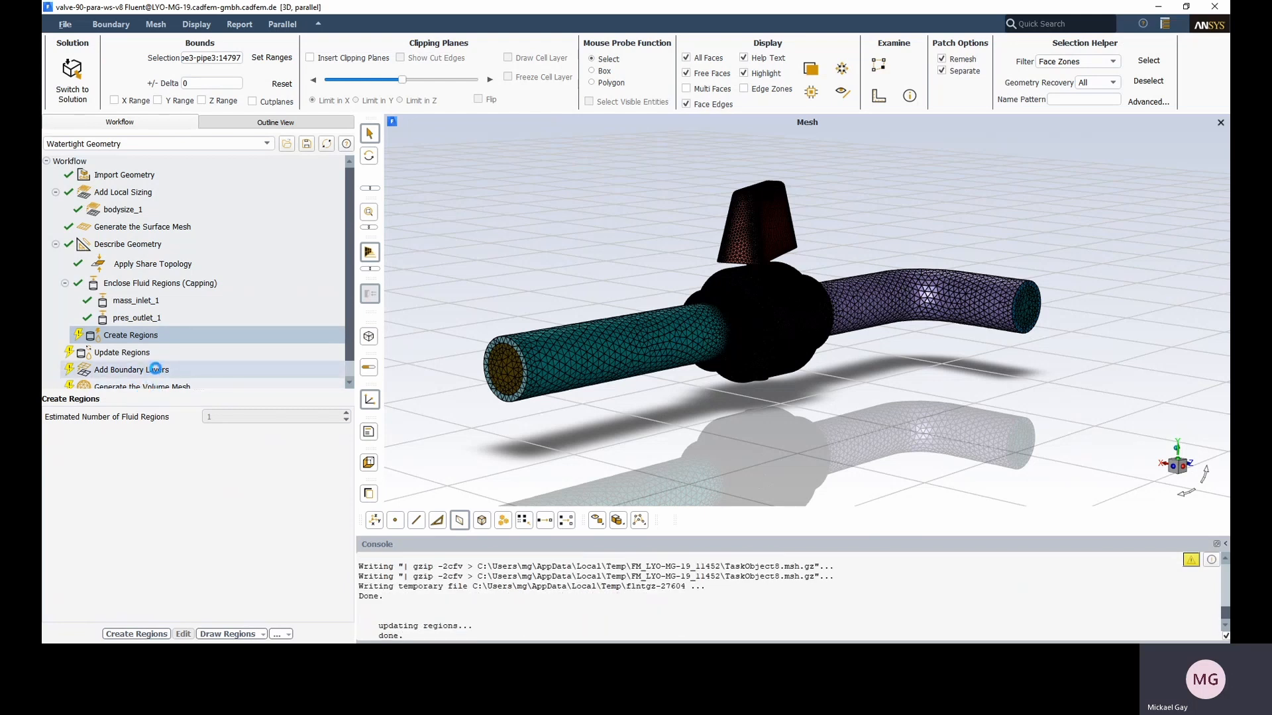
- Check the extracted fluid volume and update the regions, keeping the valve region type as solid
drag(903, 364, 567, 420)
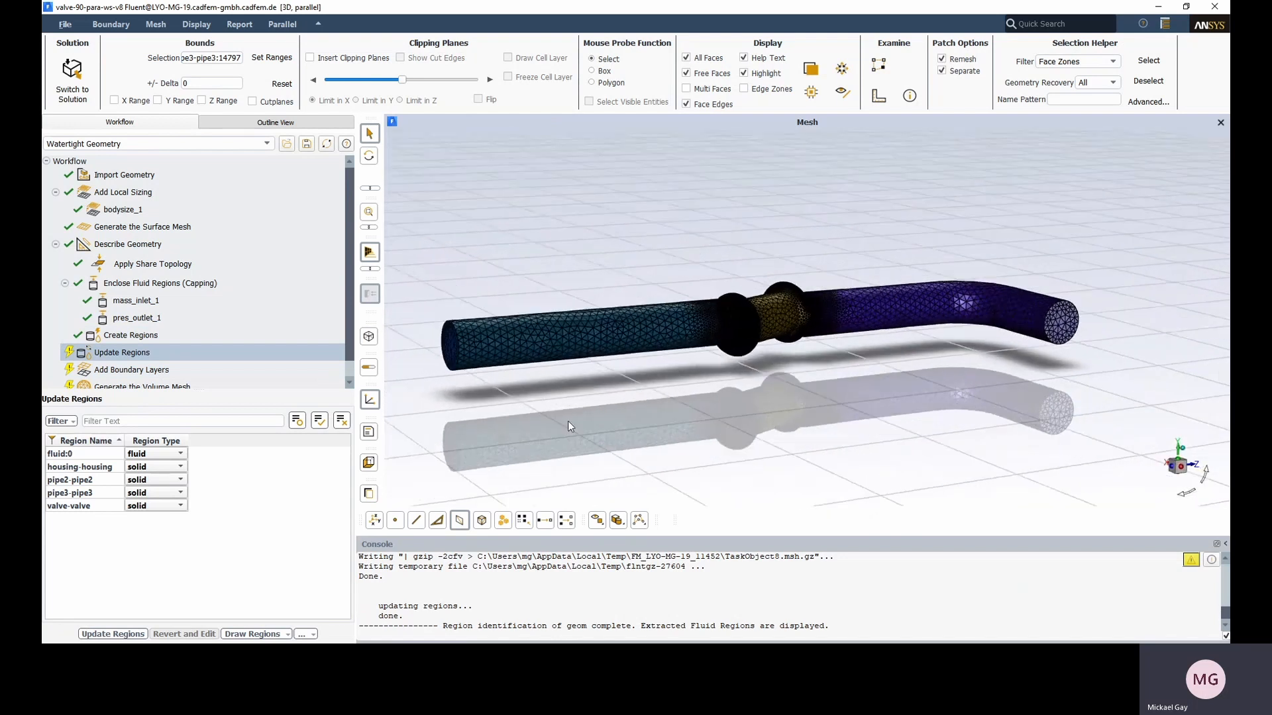
mouse_move(75, 455)
click(158, 507)
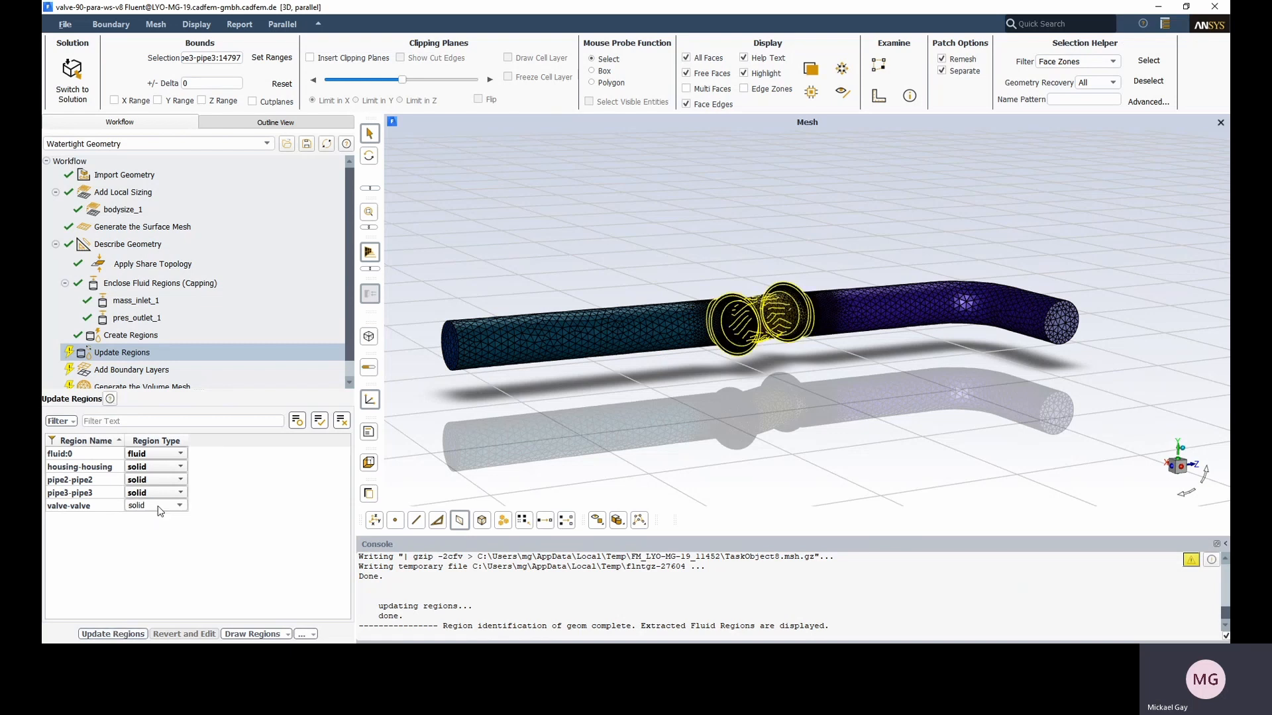
click(130, 635)
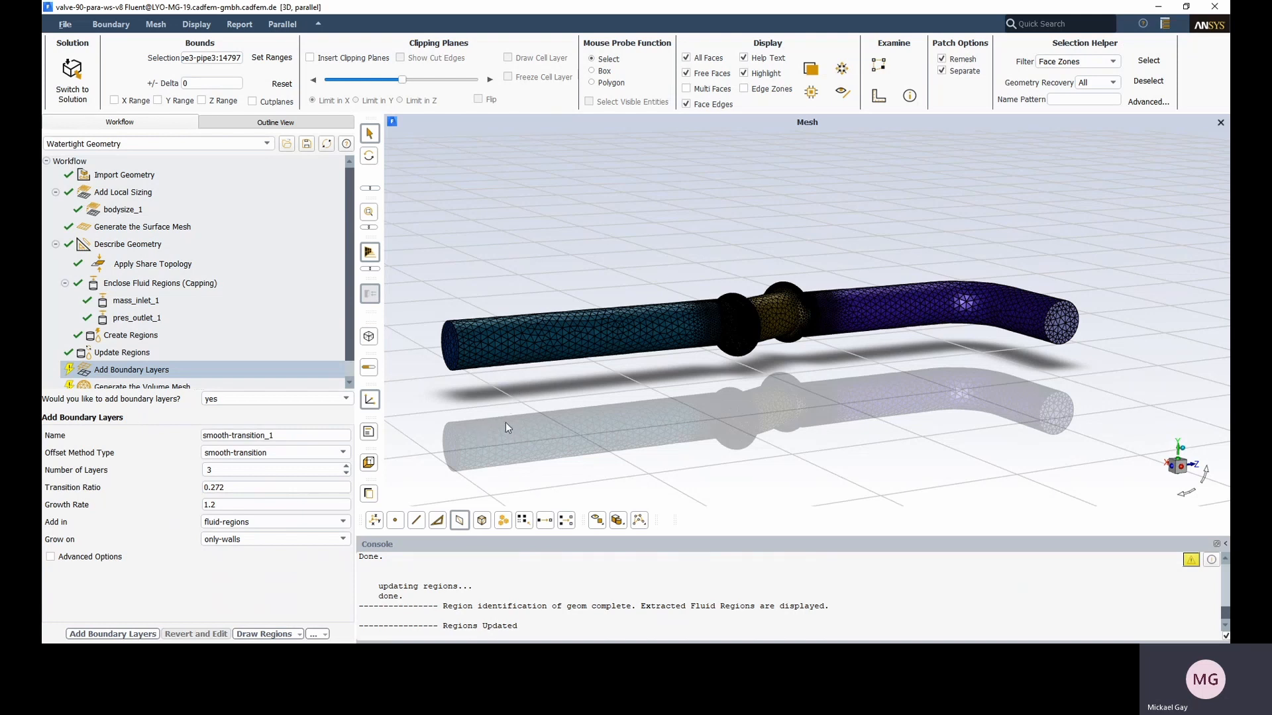
- Add smooth-transition boundary layers with 15 layers in the fluid regions, grown on walls only
drag(506, 400, 656, 408)
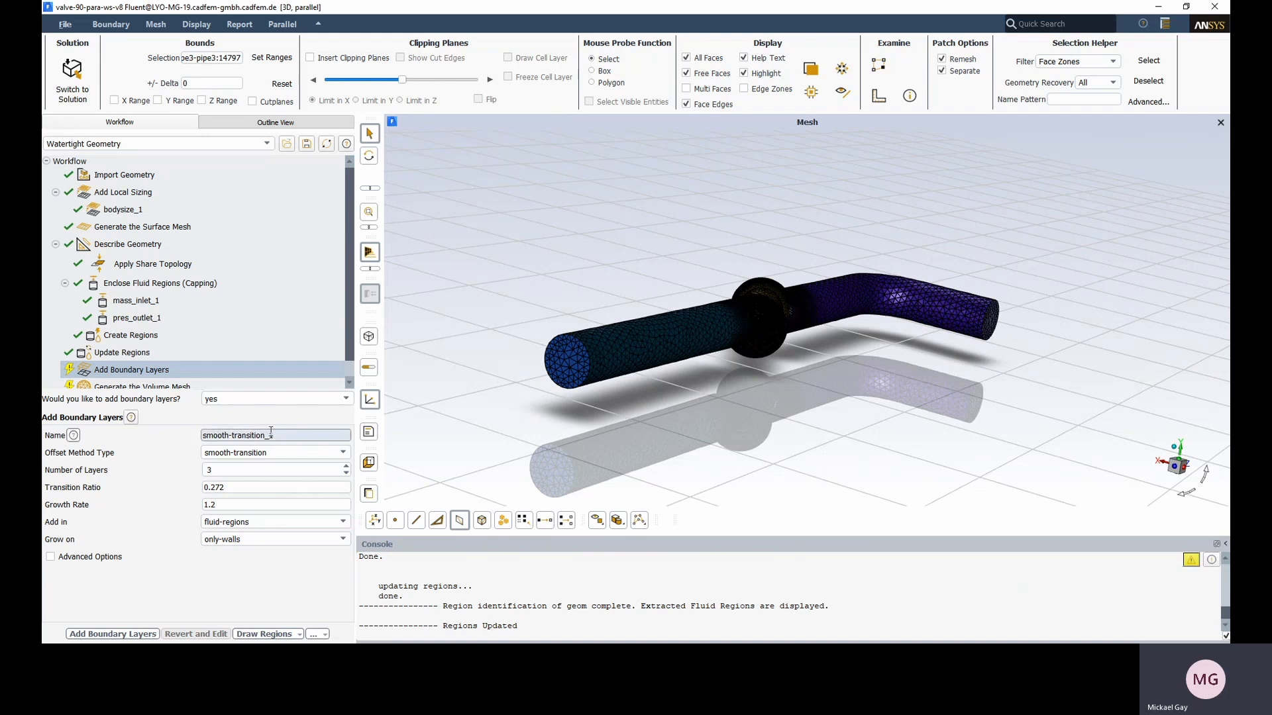
click(341, 456)
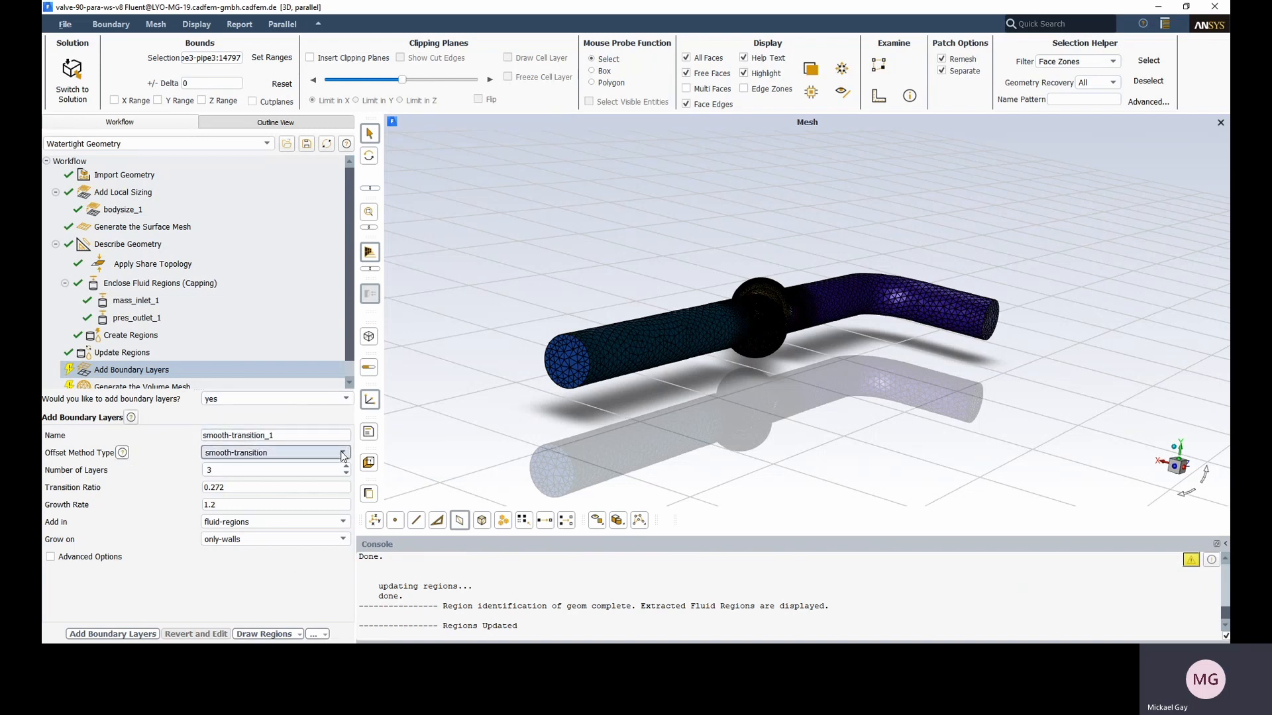
double_click(228, 469)
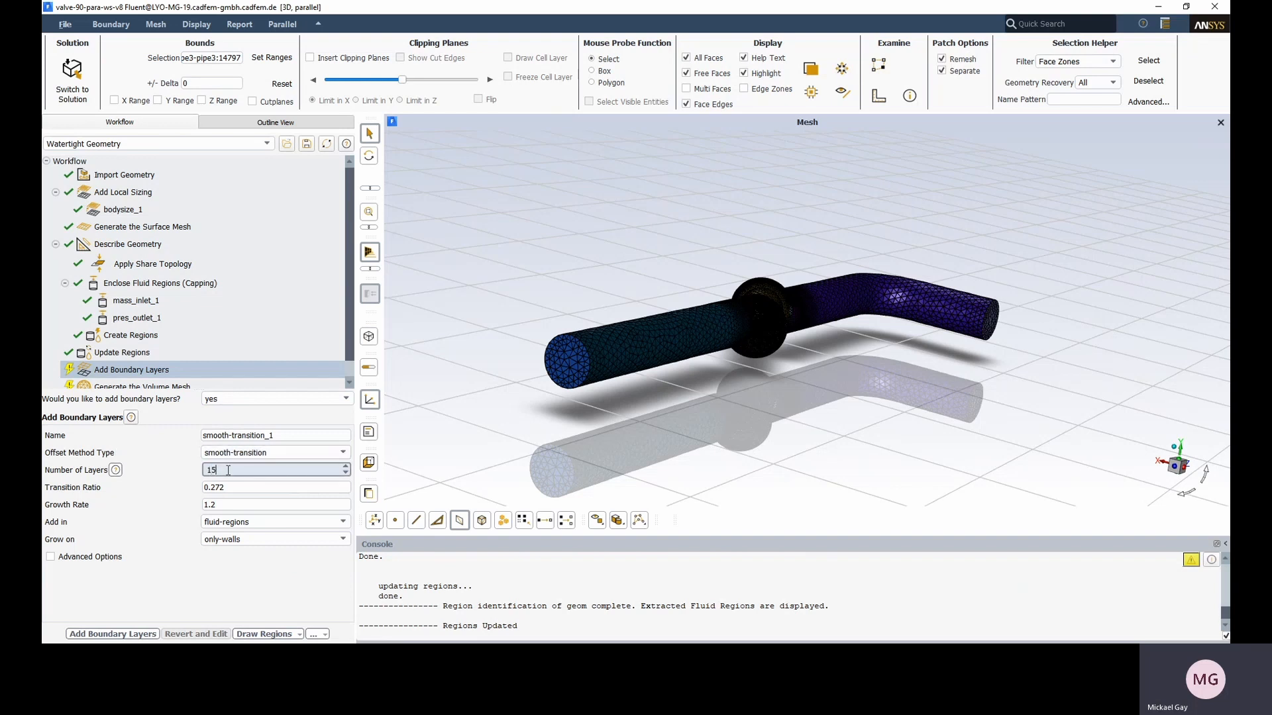
click(291, 582)
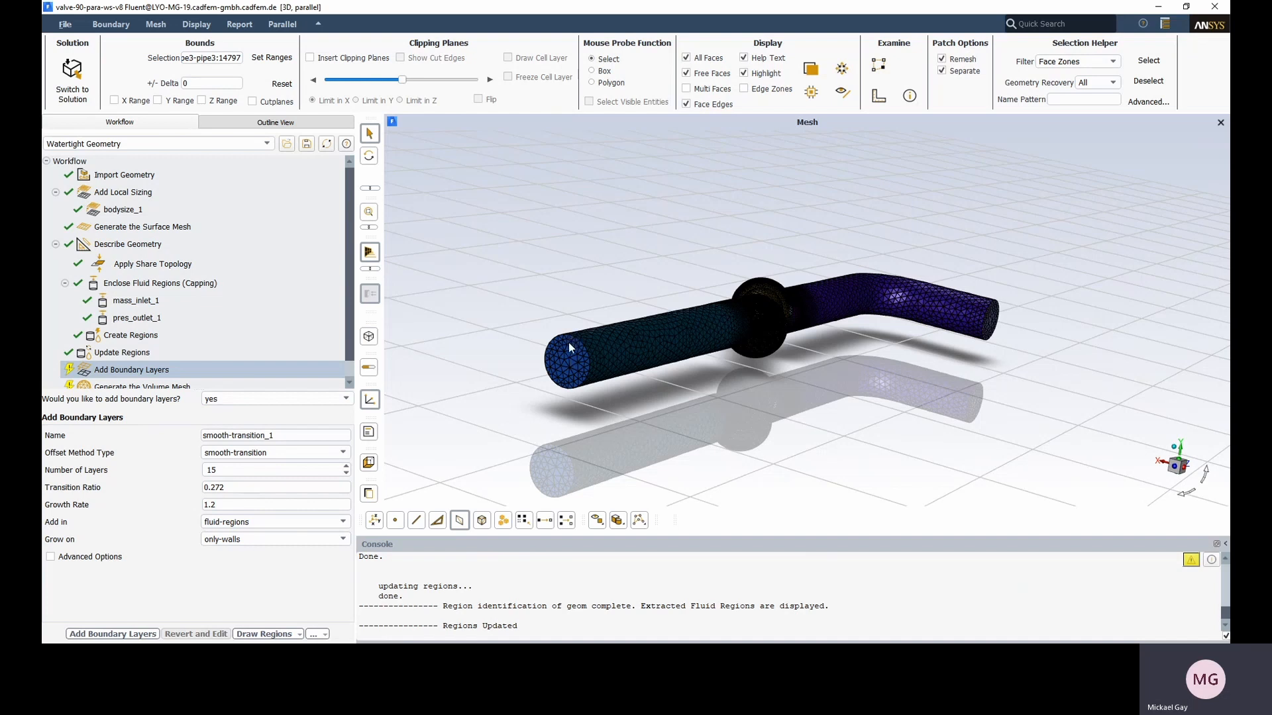
click(136, 634)
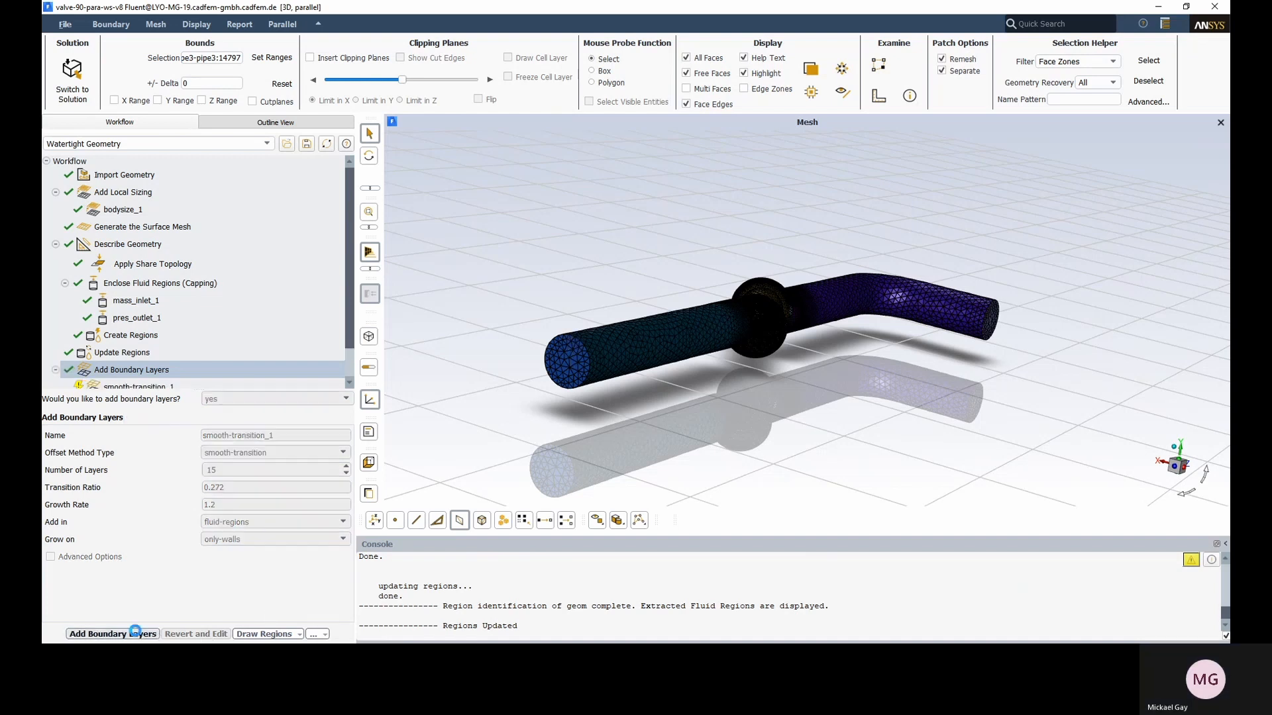
- Generate the volume mesh with polyhedra, keeping solid region meshing on and the max cell length at 5.571869
scroll(99, 322, down, 1)
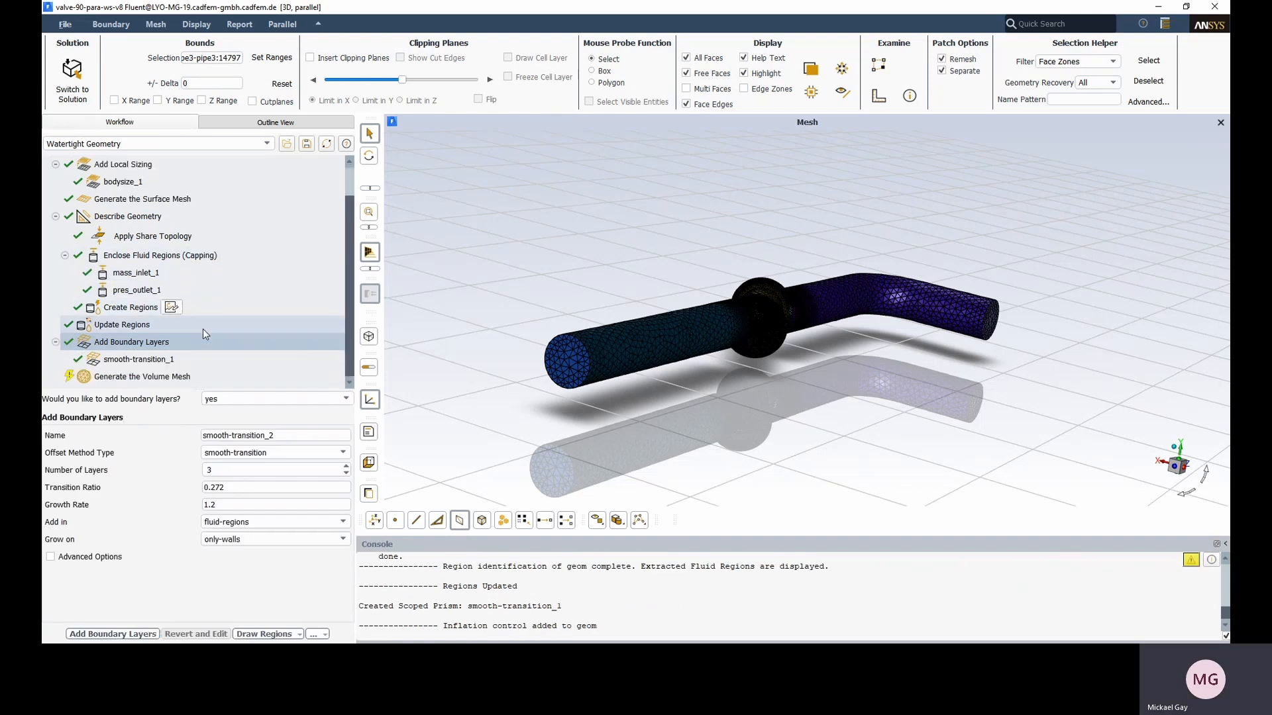
click(135, 378)
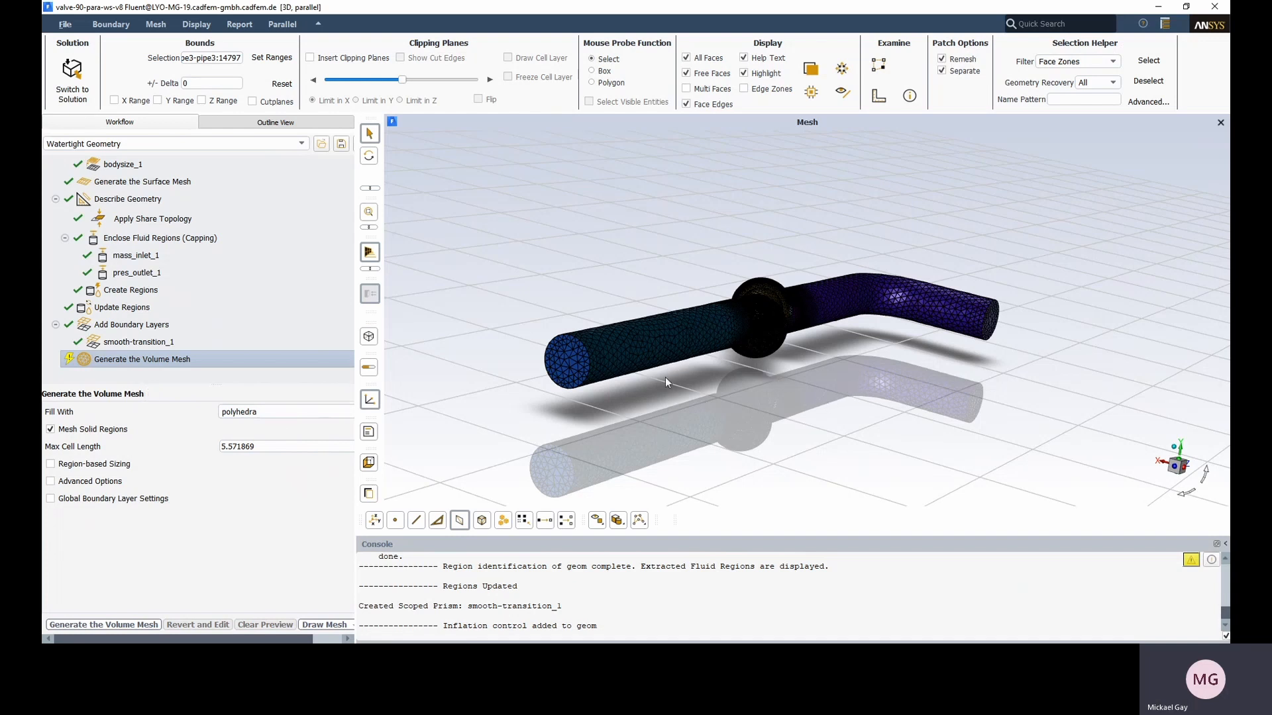
click(265, 448)
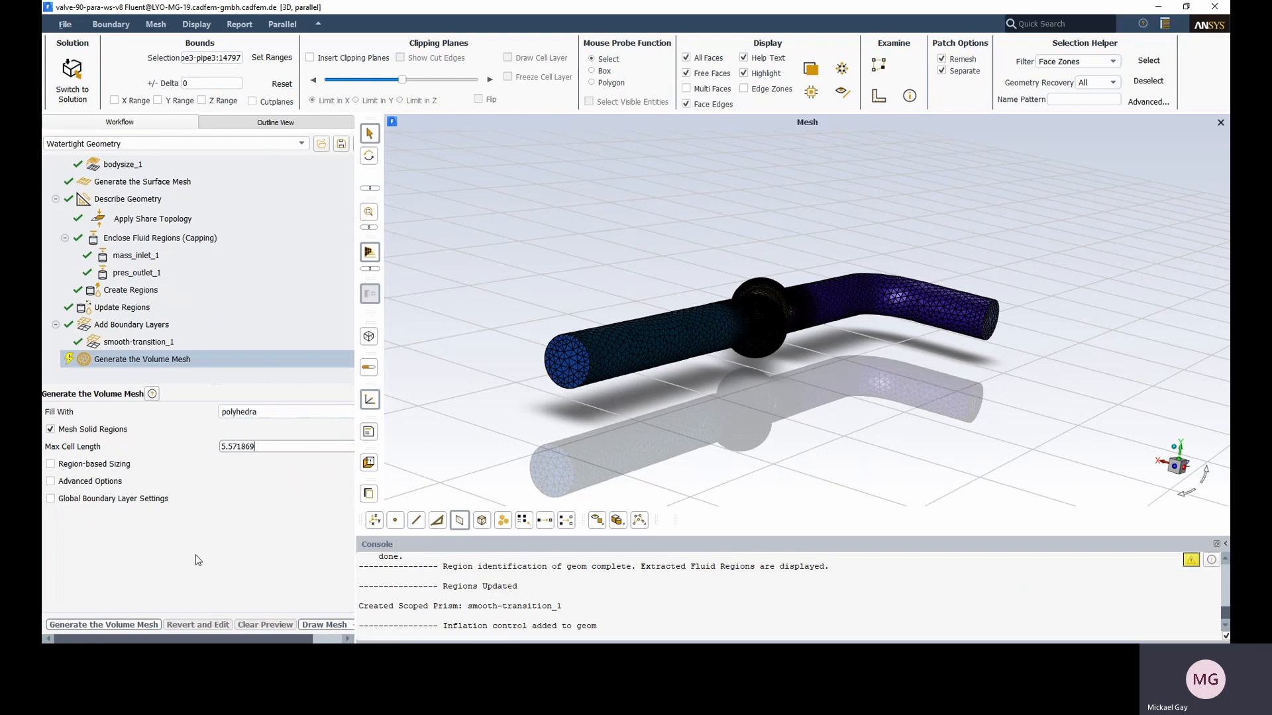
click(121, 626)
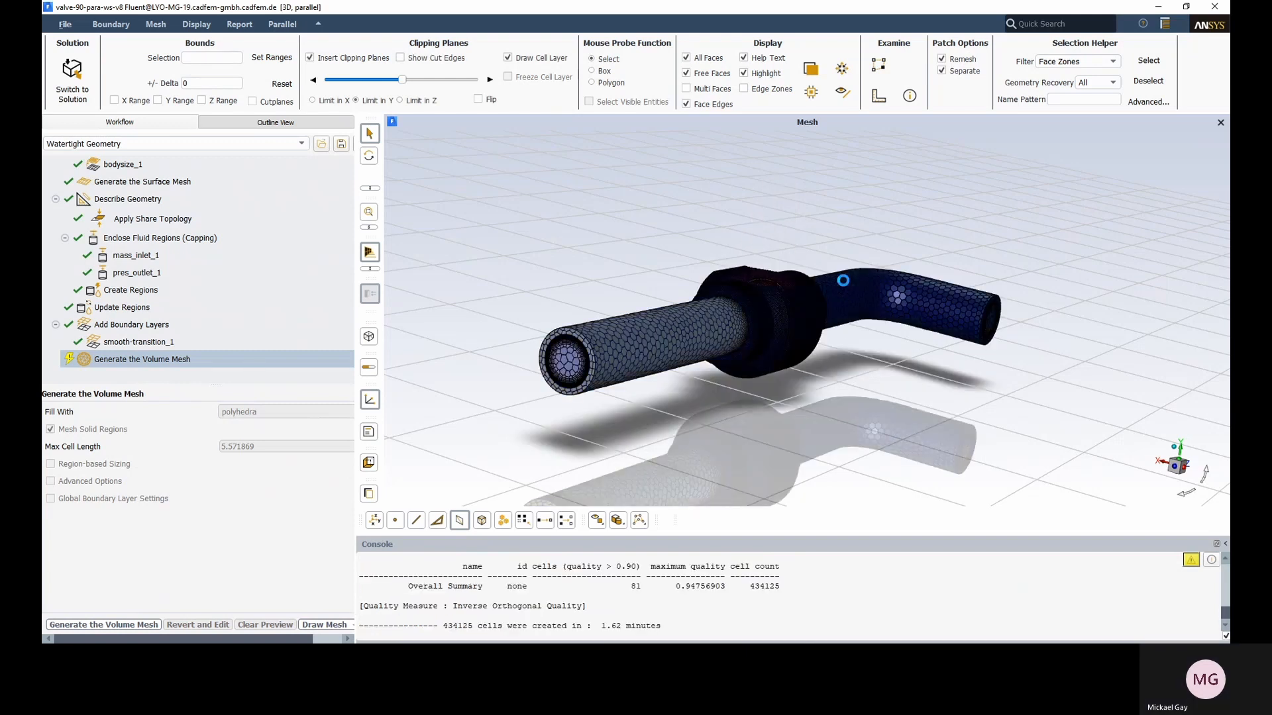
- Shift the Y clipping plane to cut through the pipes and valve, and examine the volume cells and boundary layers inside
scroll(756, 284, up, 5)
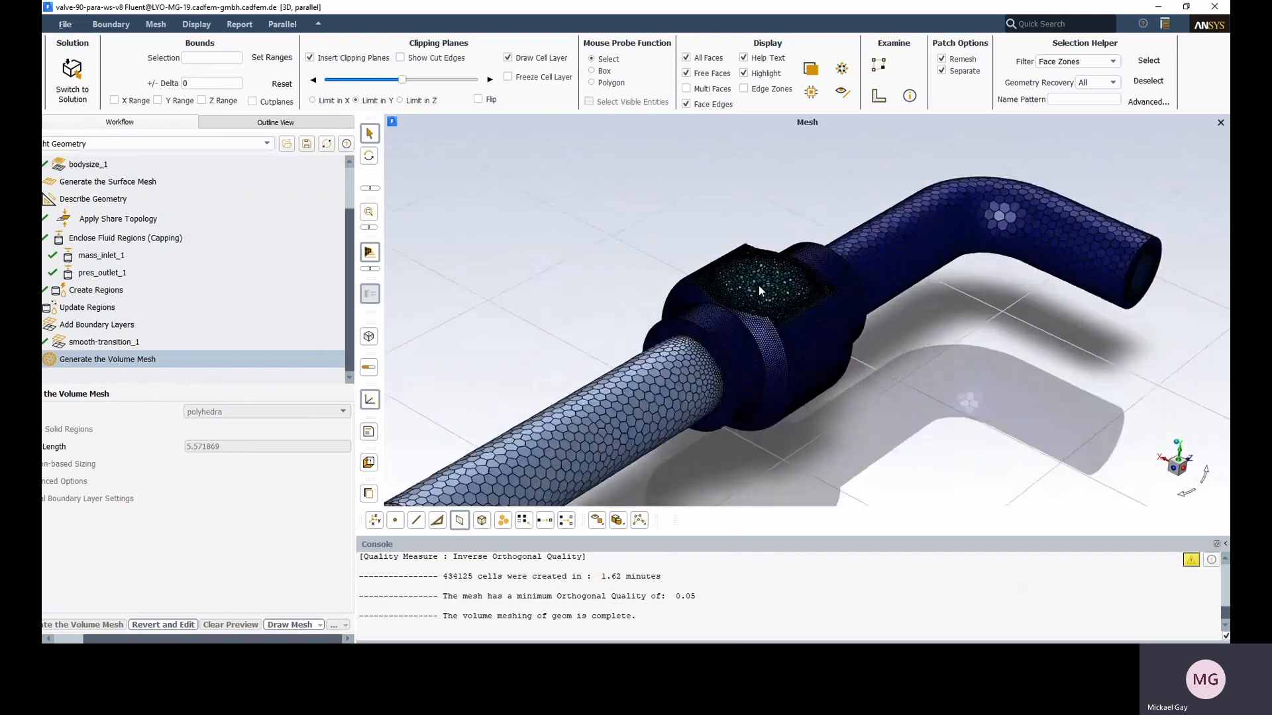
scroll(758, 285, up, 2)
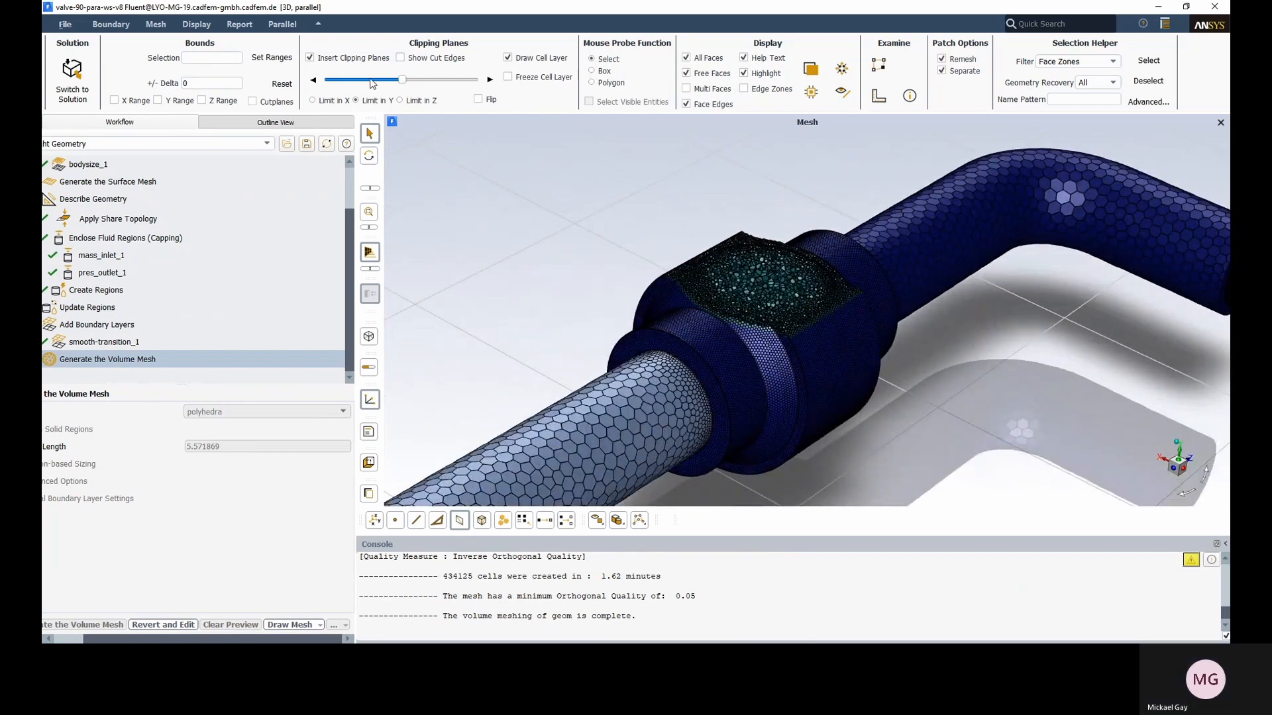
drag(400, 80, 364, 82)
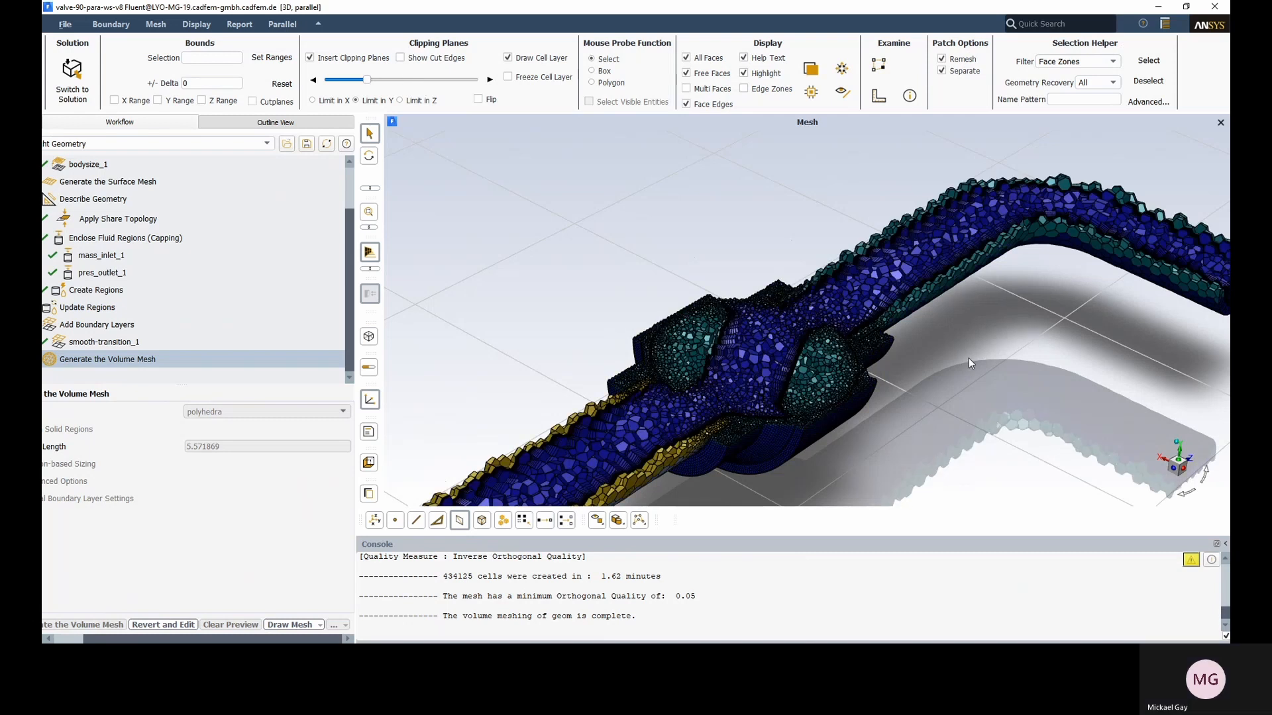
drag(969, 358, 813, 383)
scroll(814, 382, up, 4)
scroll(814, 381, up, 5)
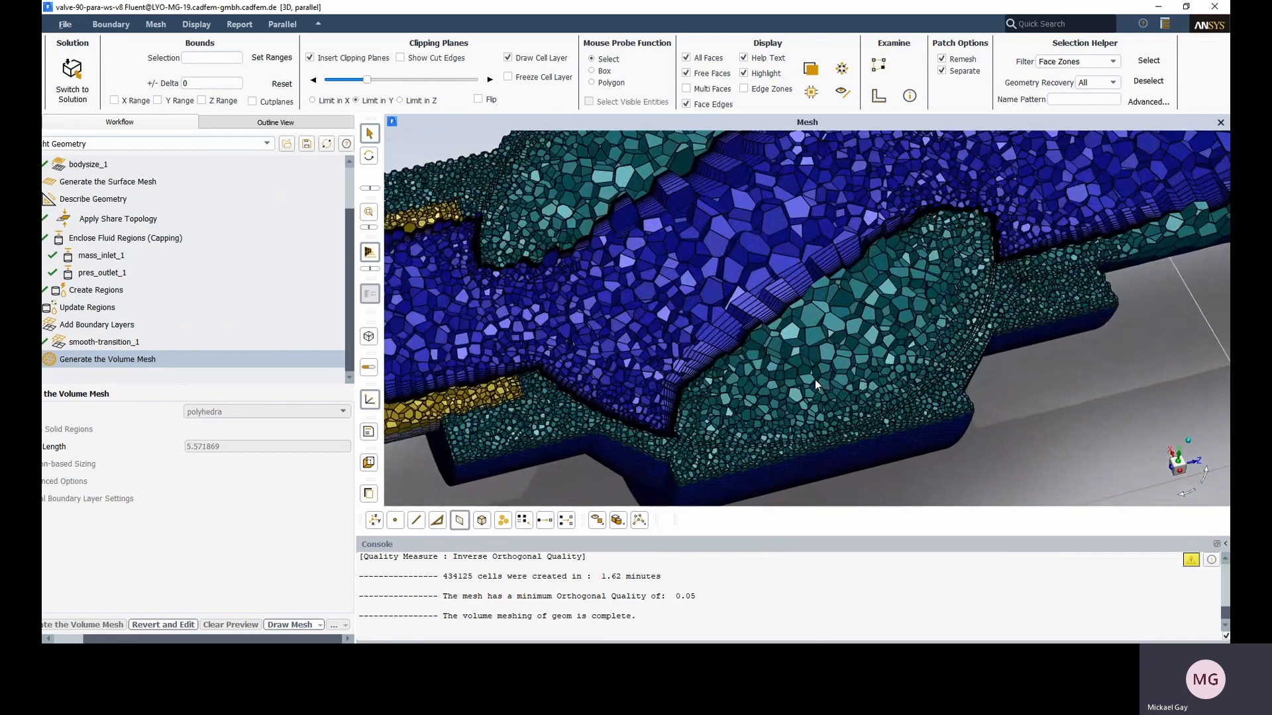
scroll(815, 380, down, 7)
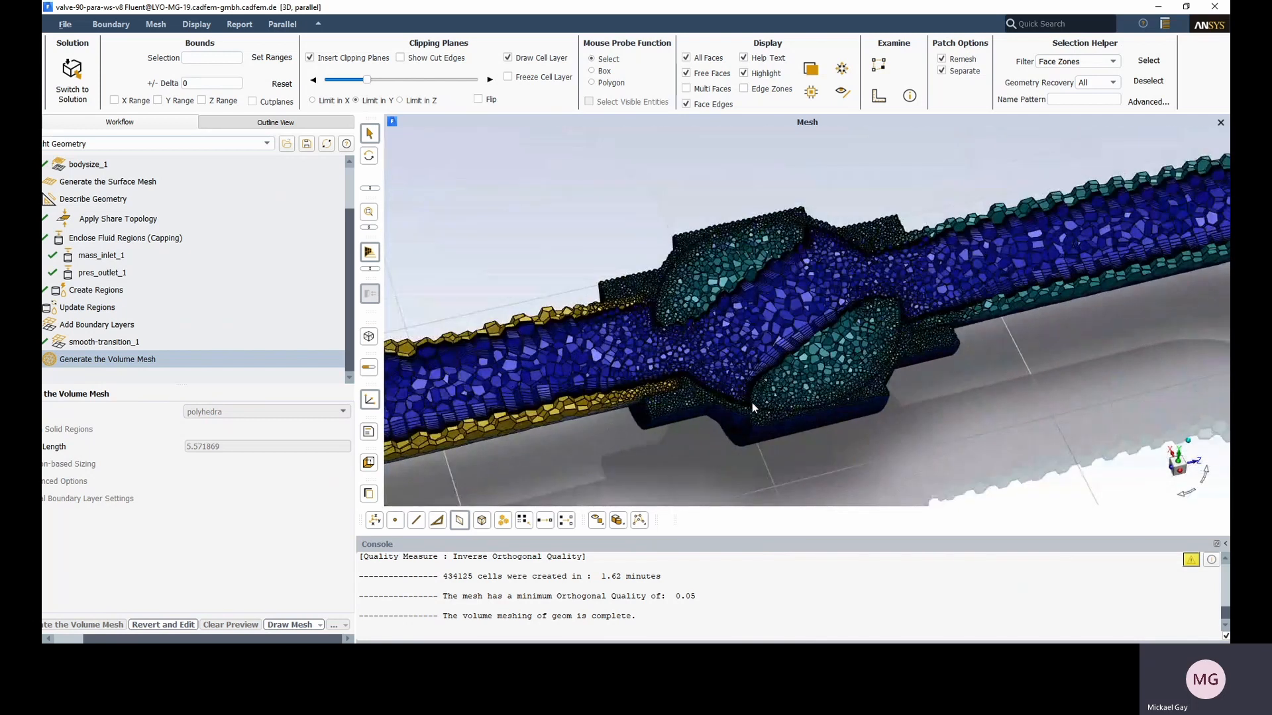
drag(769, 400, 1033, 363)
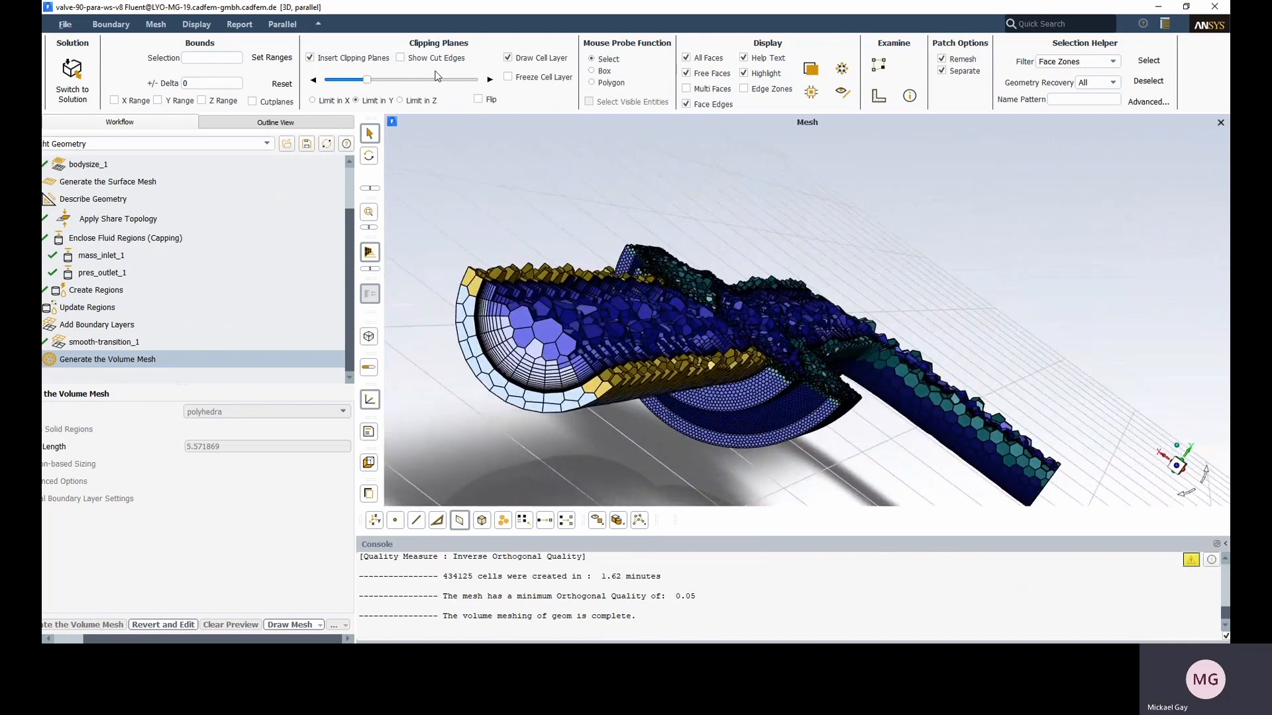
- Turn off the clipping plane and examine the boundary layer cells on the capped inlet of the straight pipe
click(318, 61)
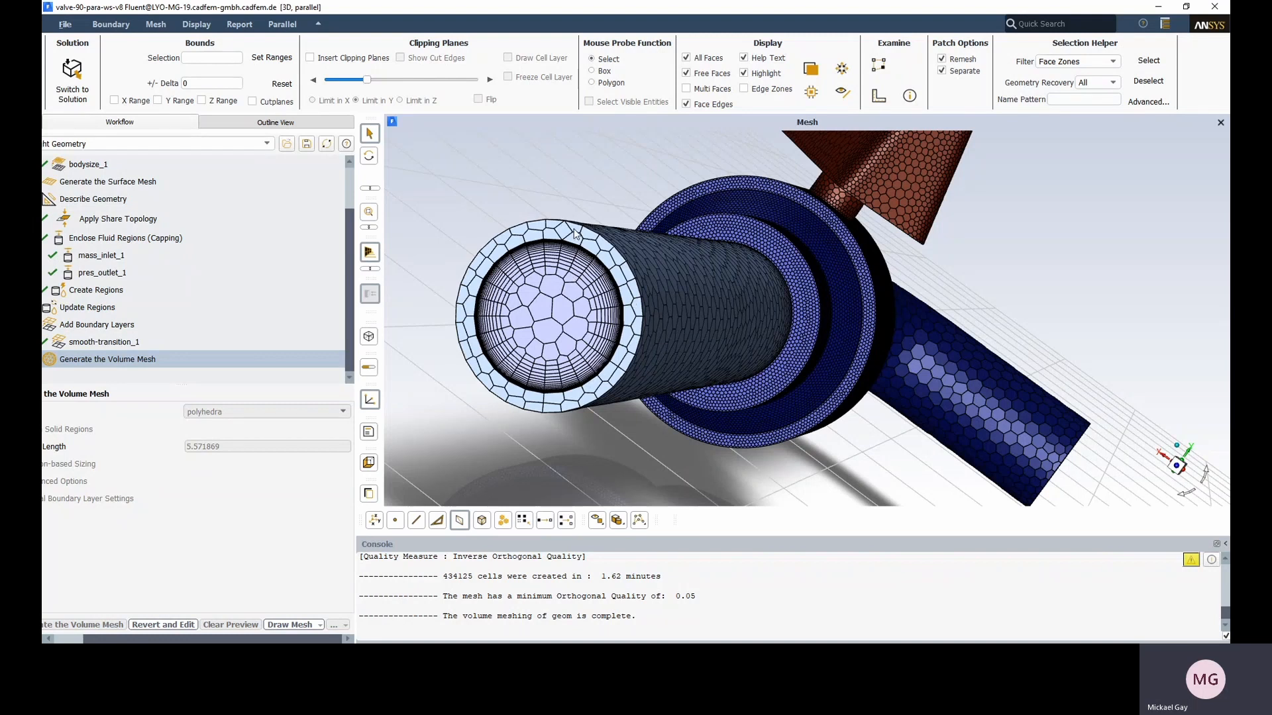
scroll(573, 236, up, 2)
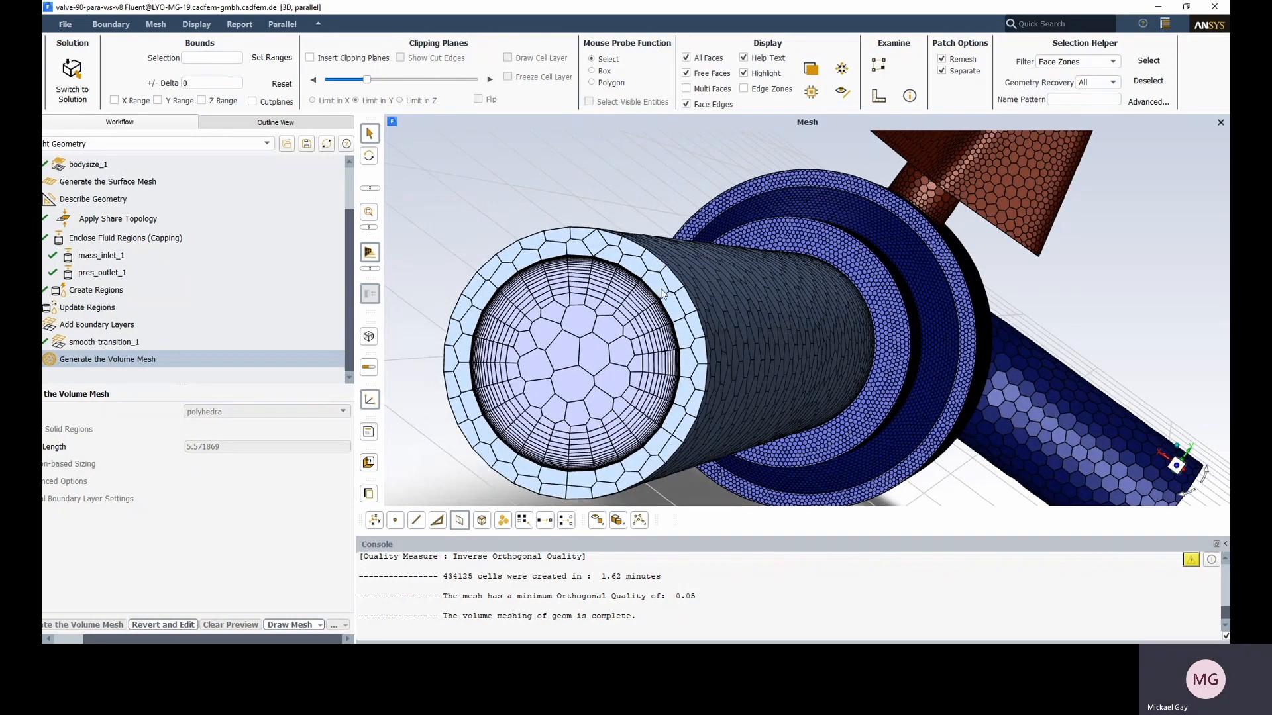
scroll(611, 283, up, 2)
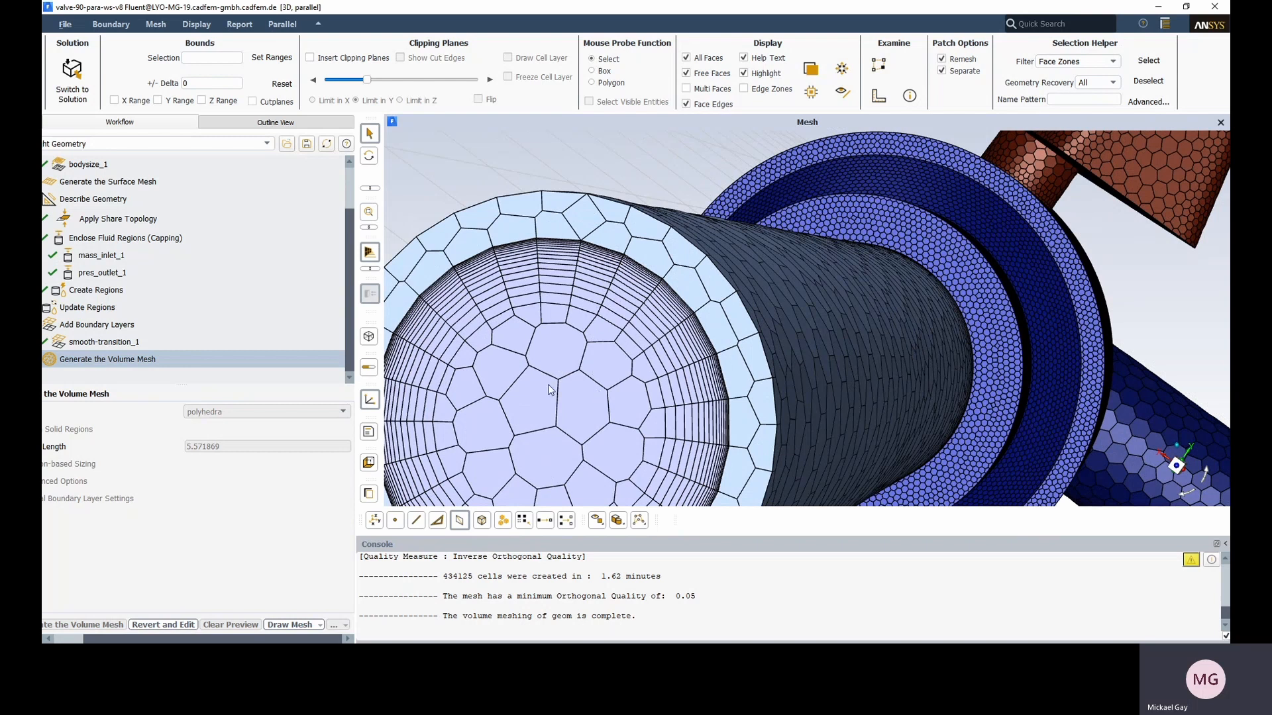
- Turn the clipping plane back on and inspect the sectioned surfaces inside the valve housing and pipes
click(324, 60)
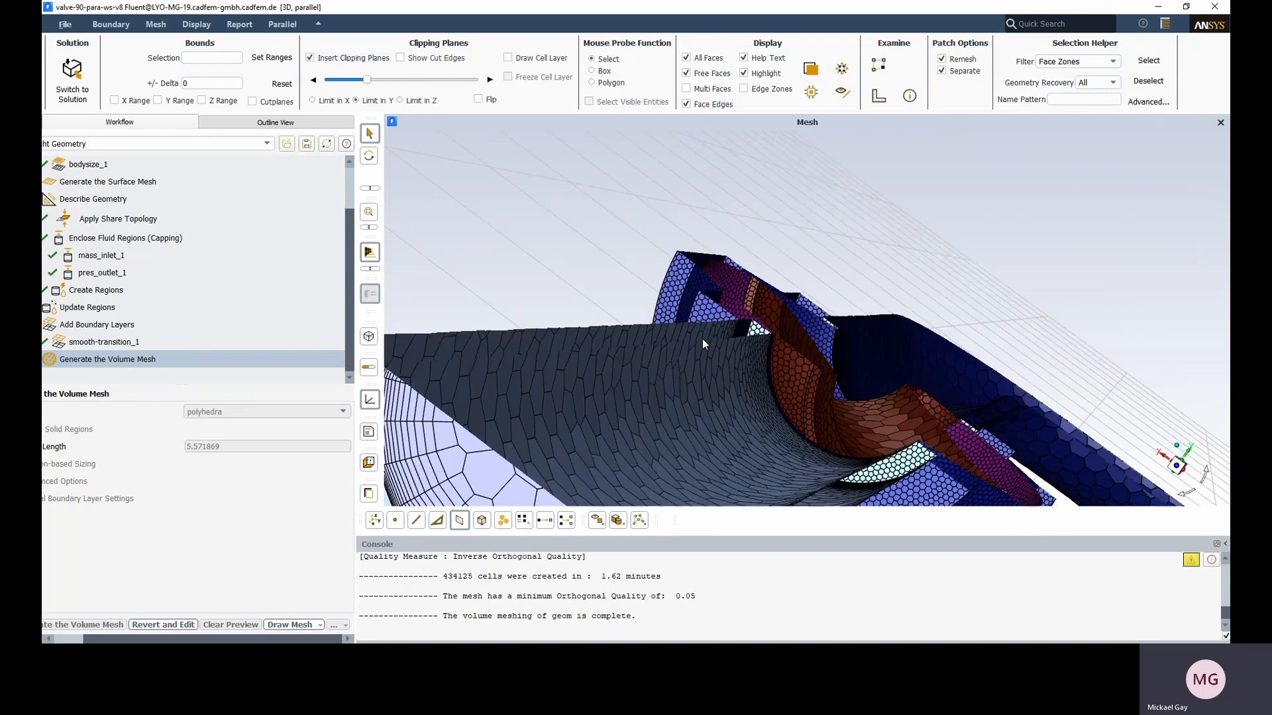
scroll(714, 340, up, 3)
scroll(714, 340, down, 7)
middle_drag(860, 364, 749, 327)
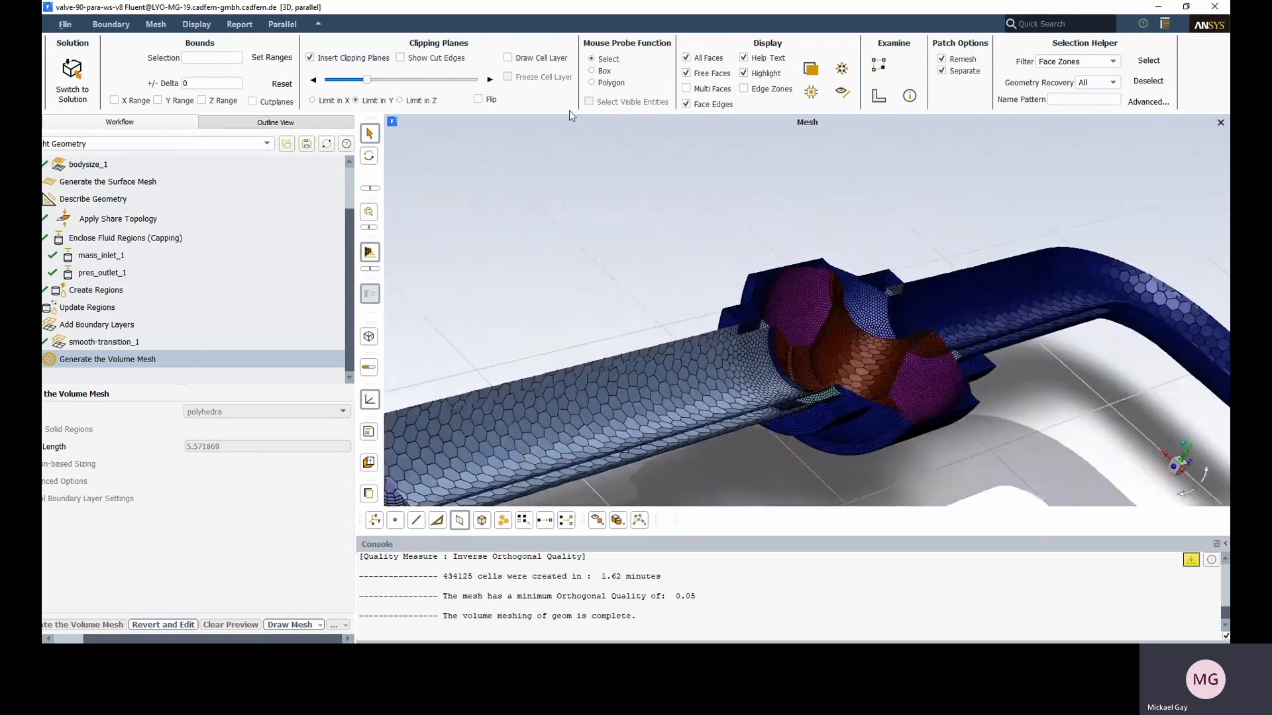
- Draw the cell layer along the Y clipping plane, examine the polyhedral cells and boundary layers around the valve, and hide the layer again
click(510, 59)
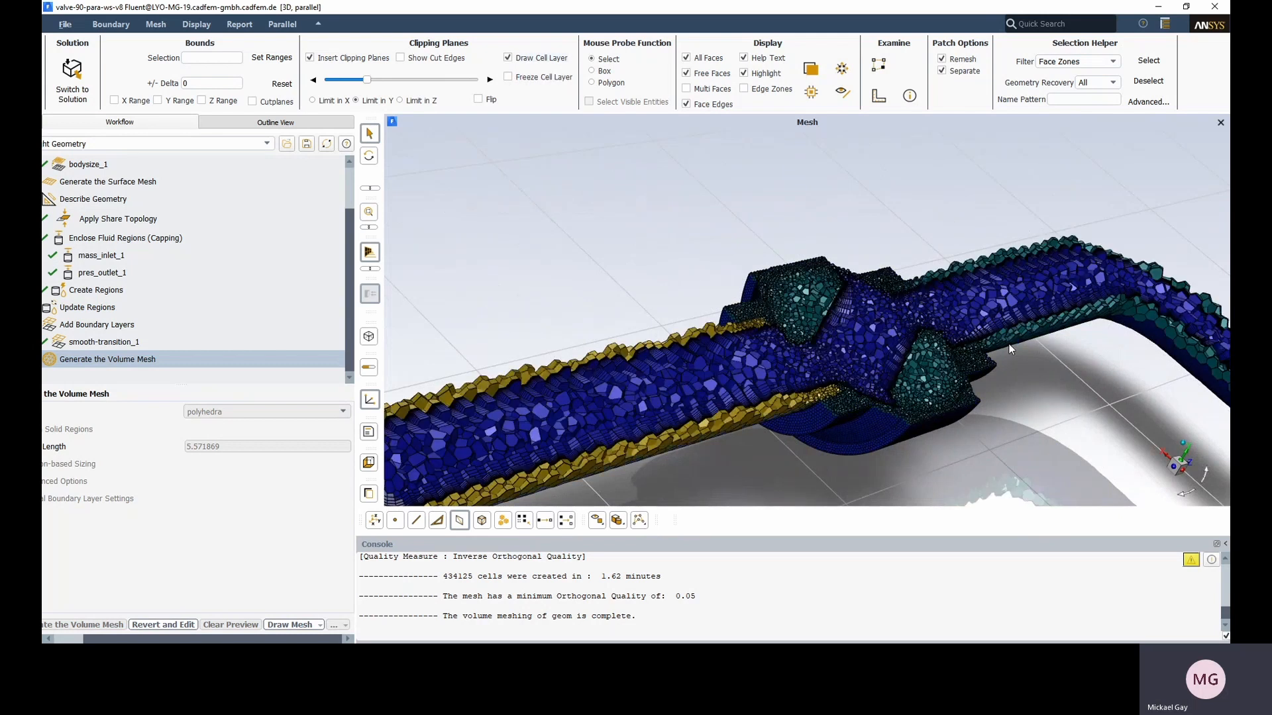
scroll(893, 354, up, 6)
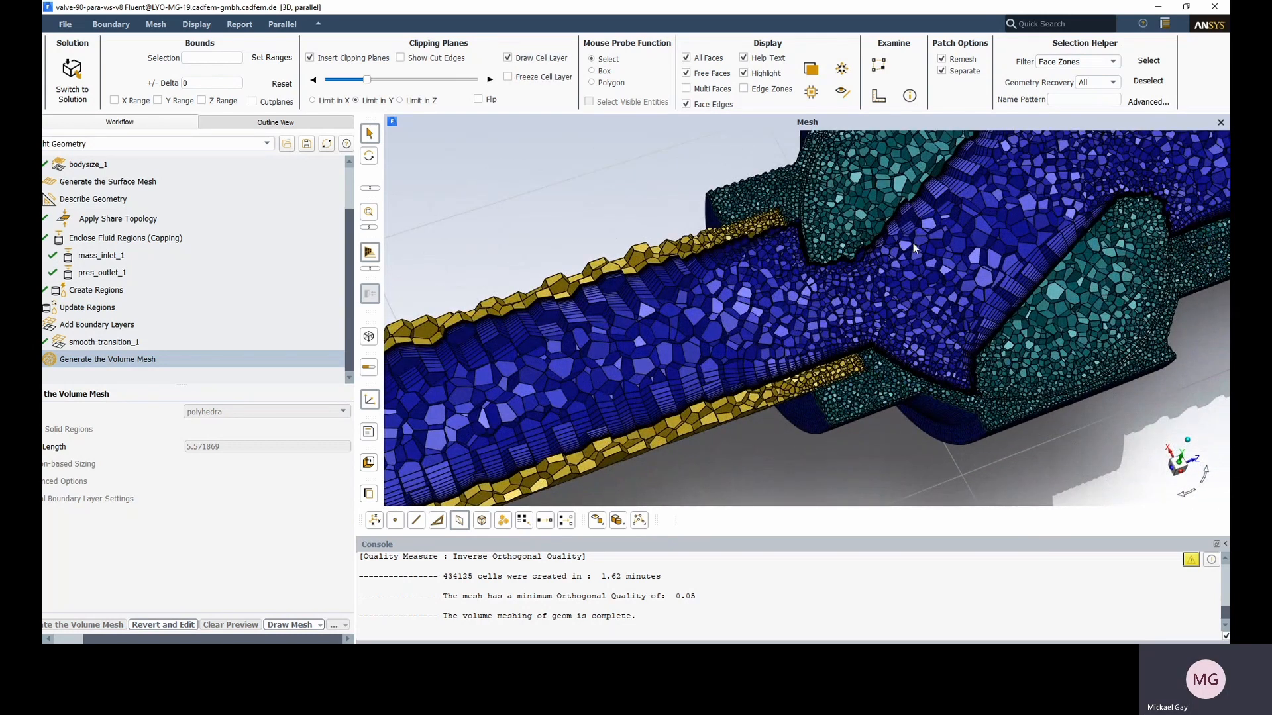
scroll(1062, 255, up, 4)
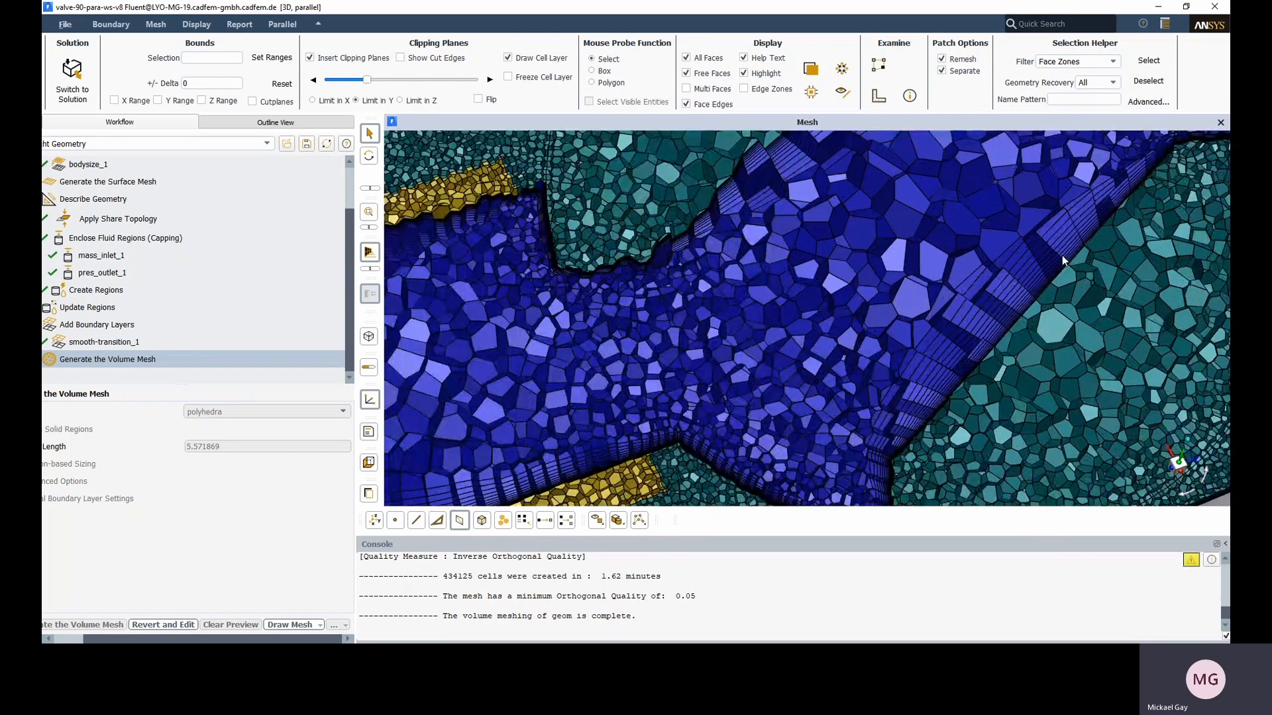
scroll(1062, 256, down, 3)
scroll(1063, 255, down, 3)
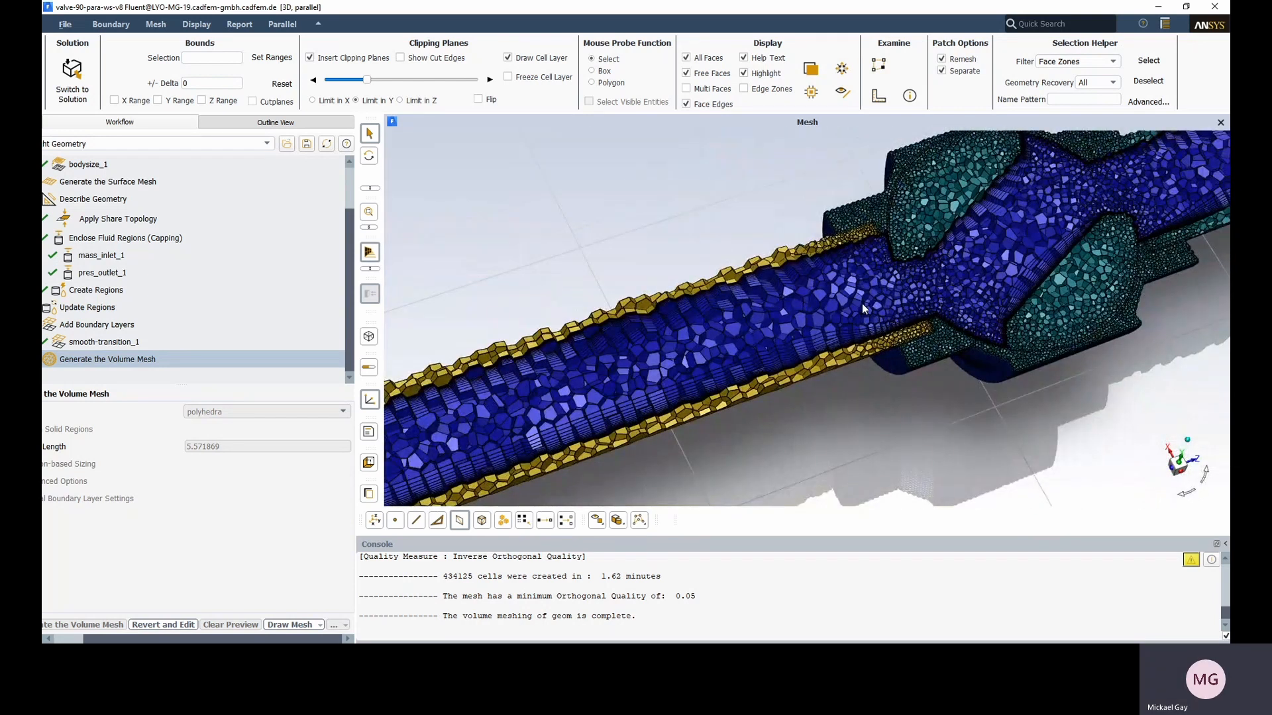
scroll(861, 303, down, 3)
click(507, 58)
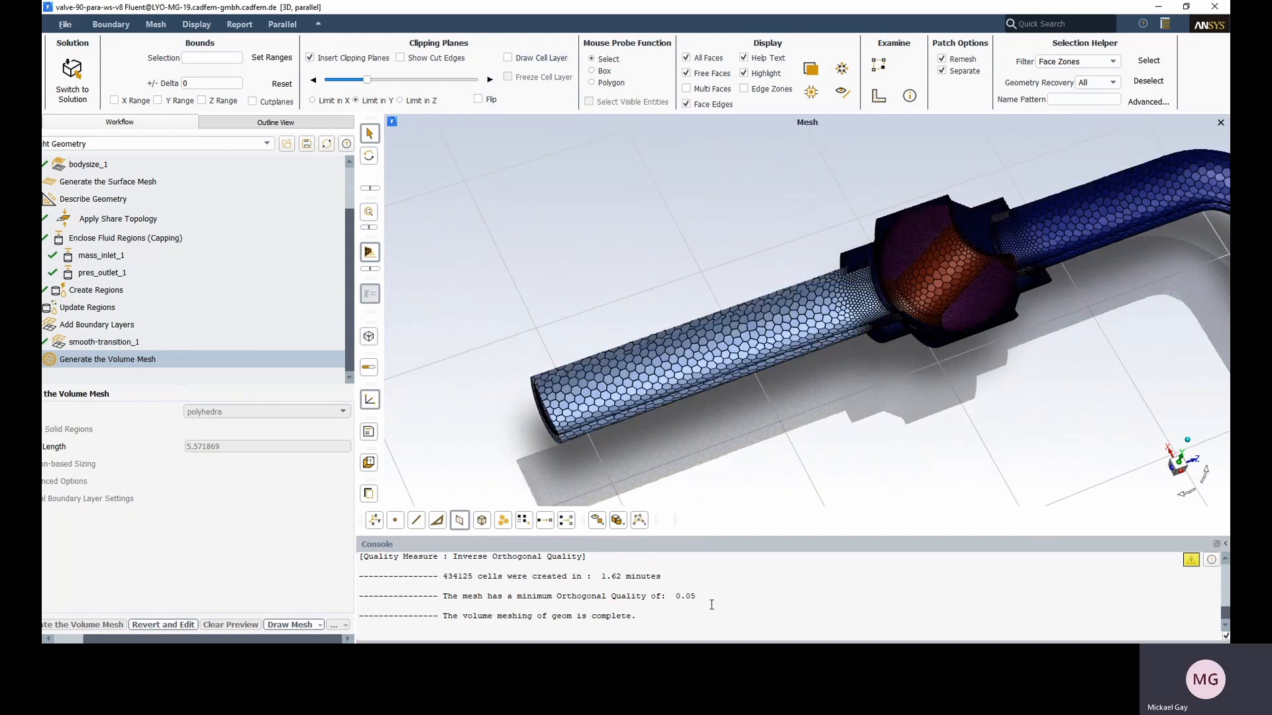
- Check the minimum orthogonal quality in the console and report the mesh size in nodes, faces and cells
drag(712, 597, 621, 589)
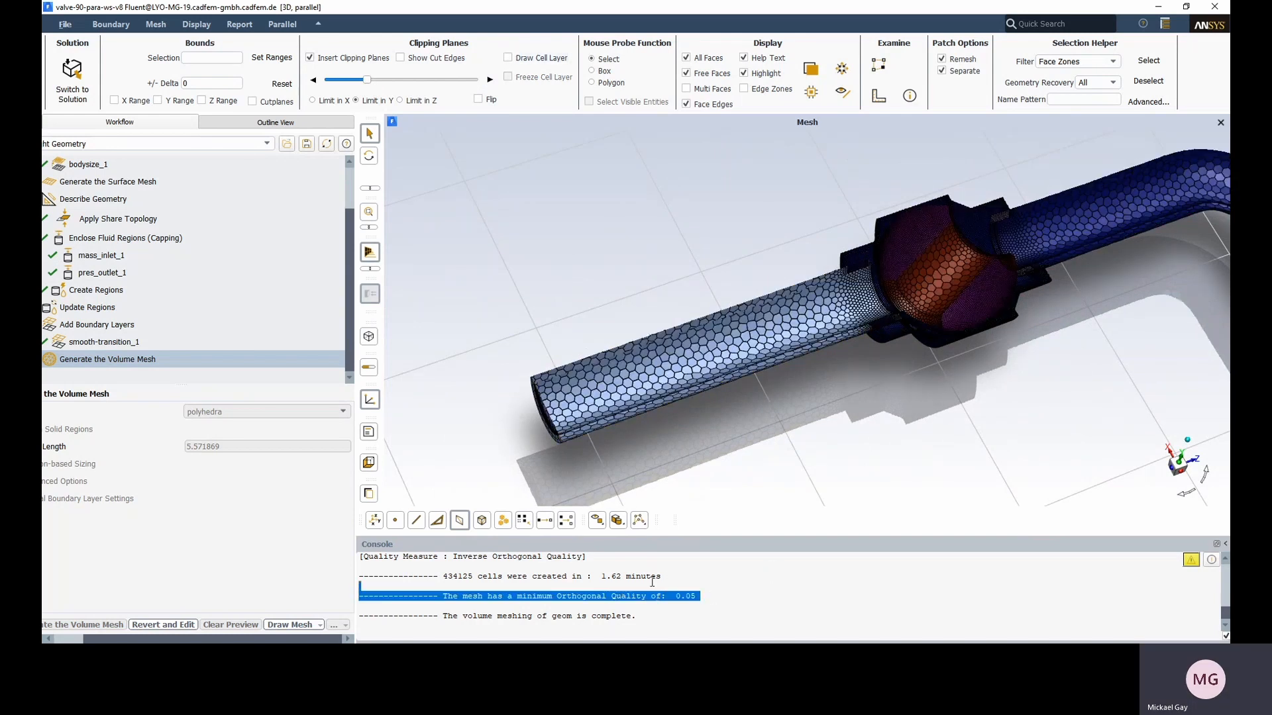
click(241, 24)
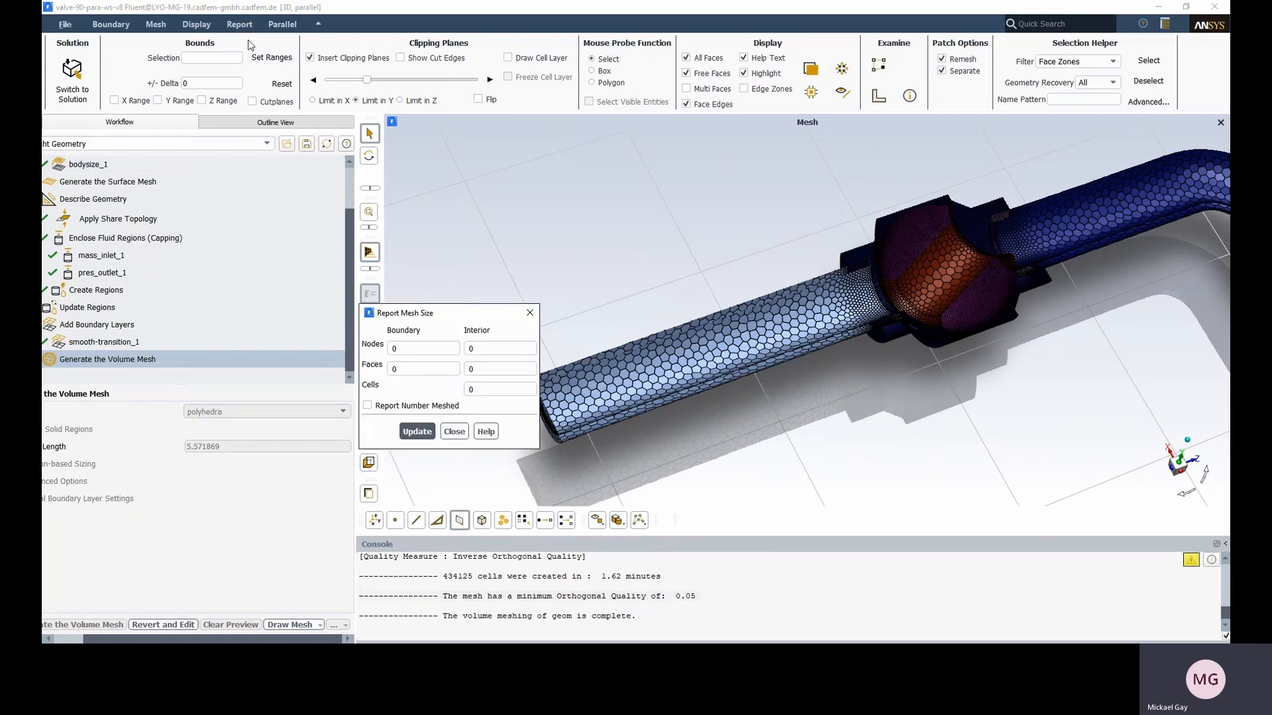
click(417, 432)
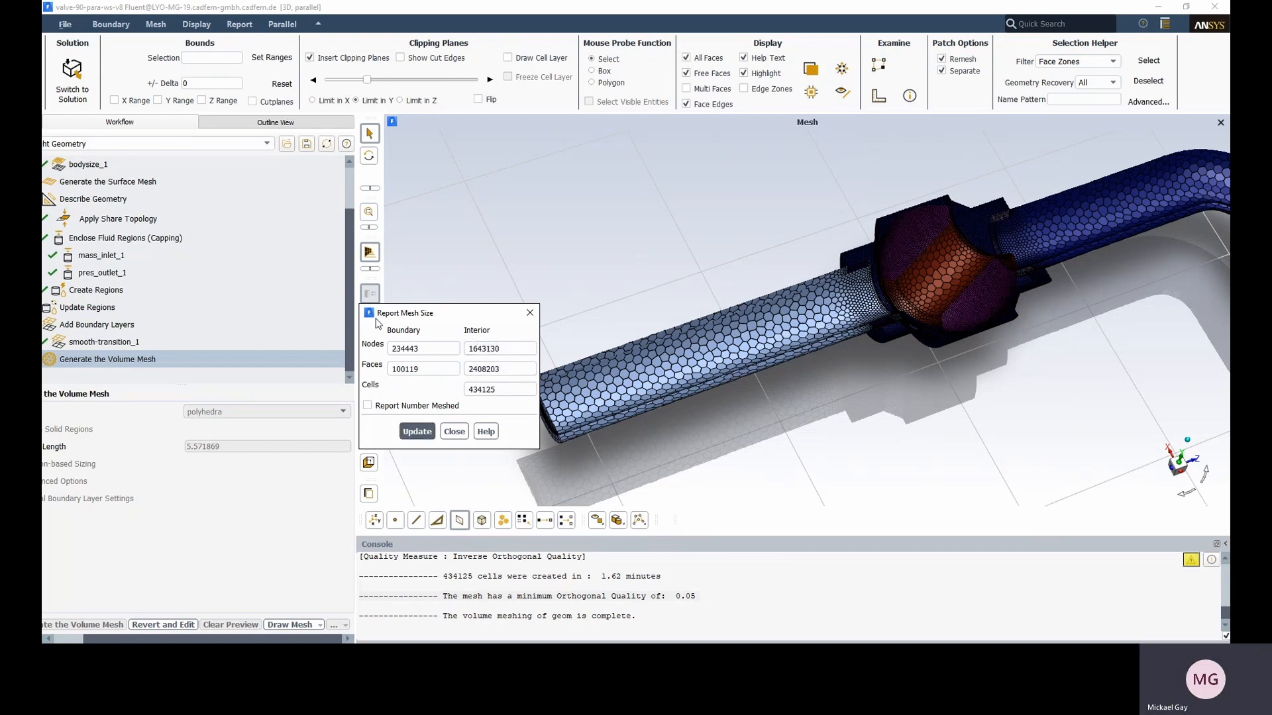
click(454, 432)
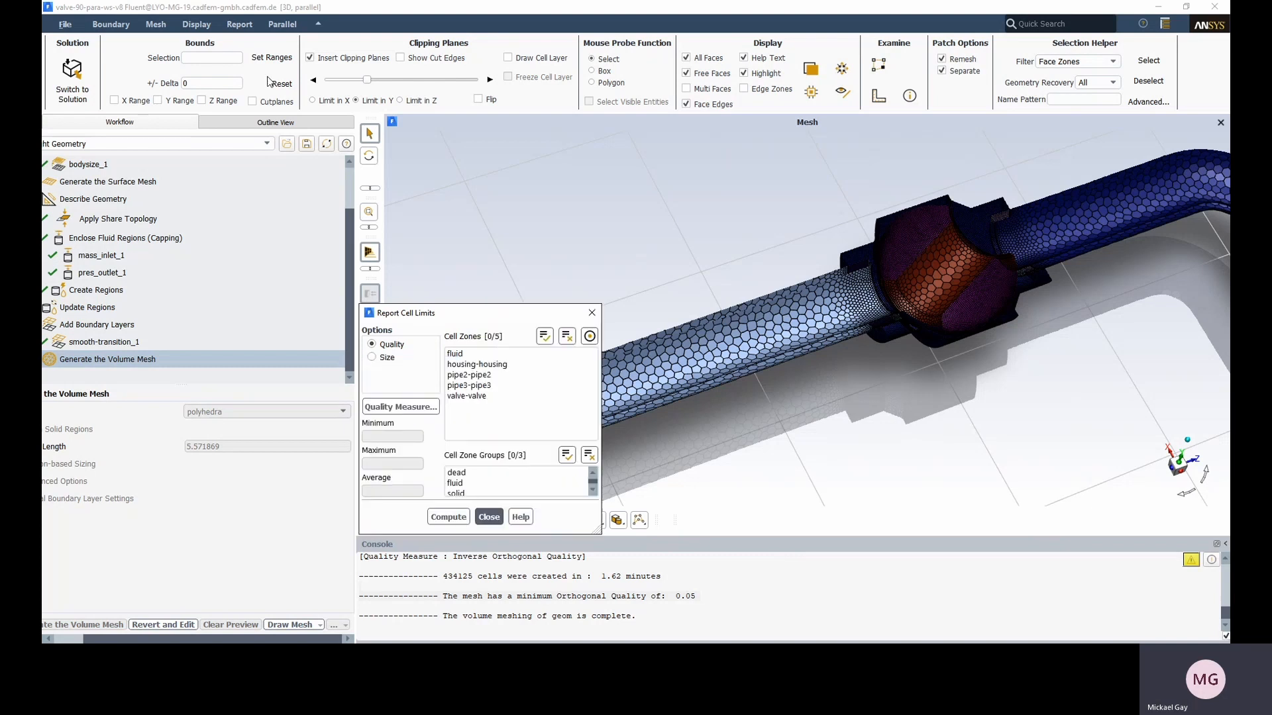
- Report the cell quality limits for all cell zones using Aspect Ratio as the quality measure
drag(462, 312, 404, 203)
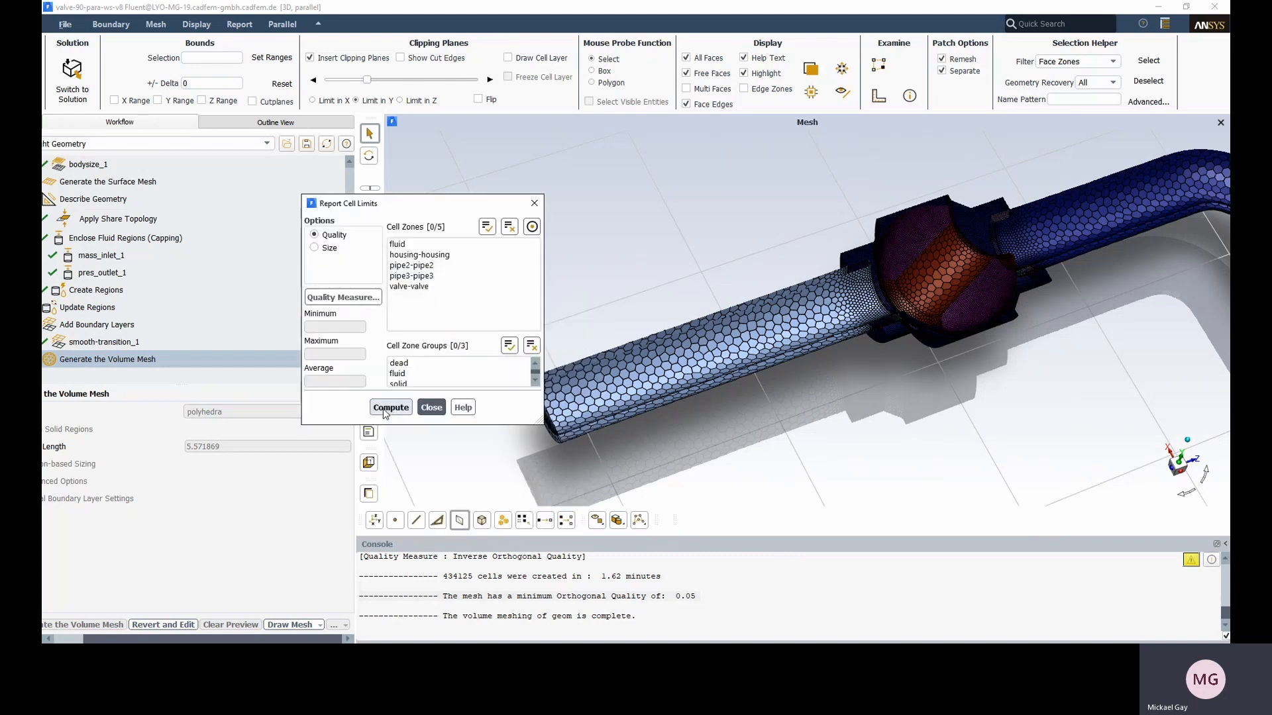
click(353, 299)
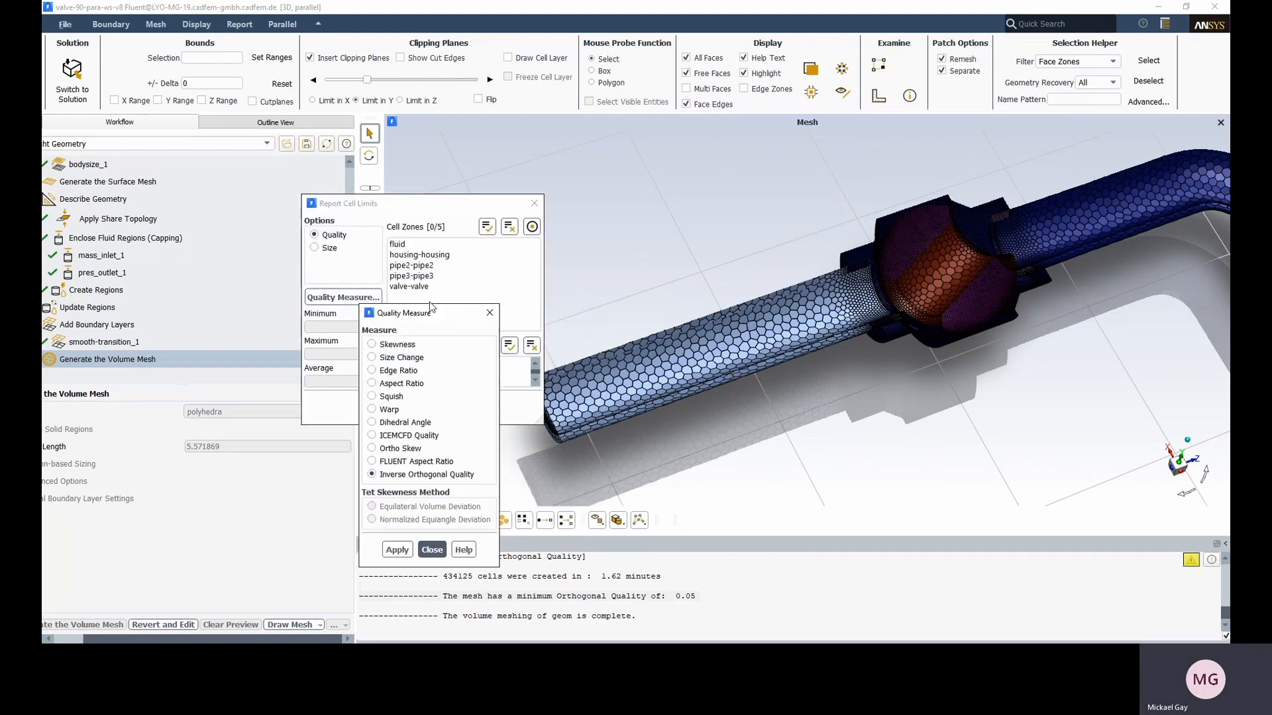
drag(434, 319, 217, 192)
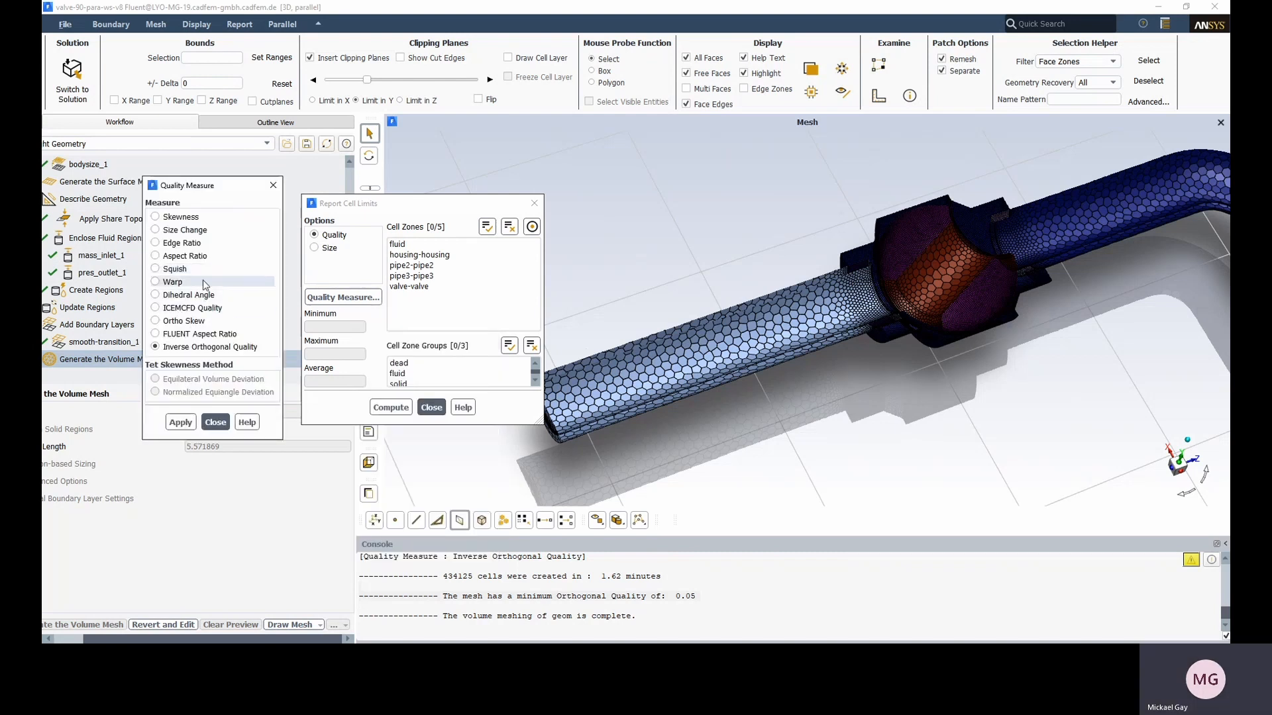
click(192, 258)
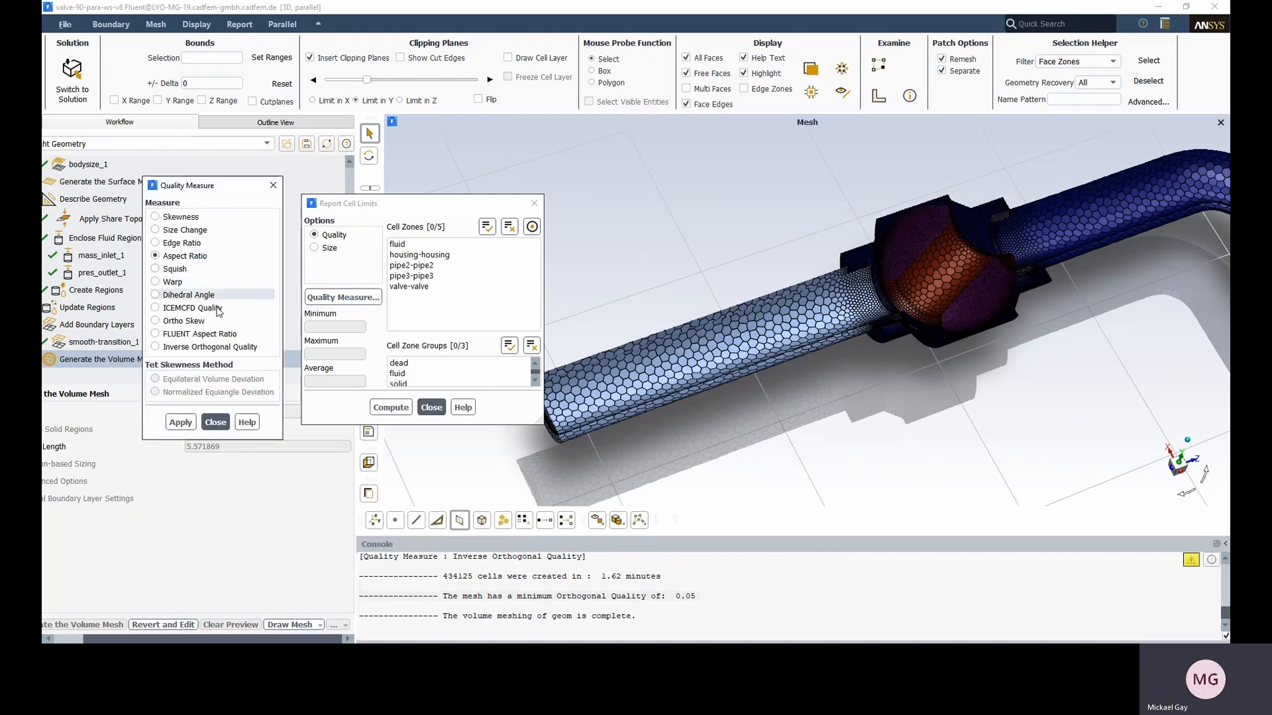
click(180, 422)
click(389, 408)
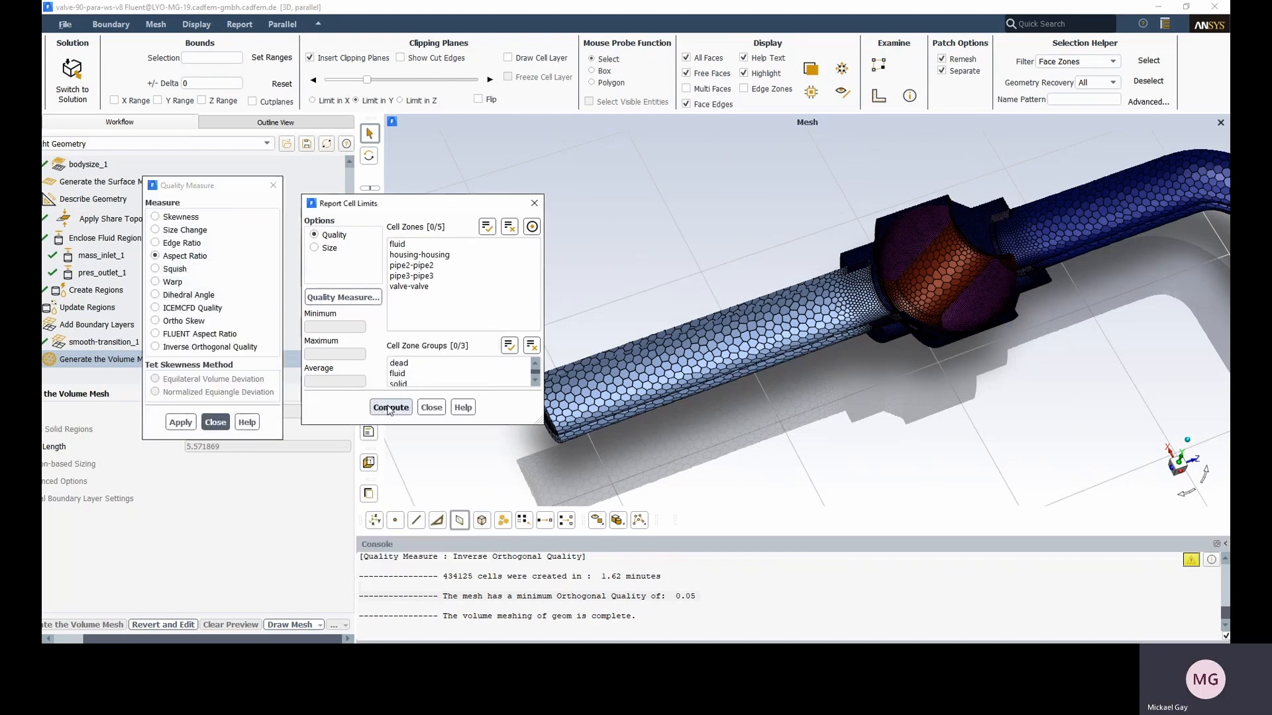
click(488, 227)
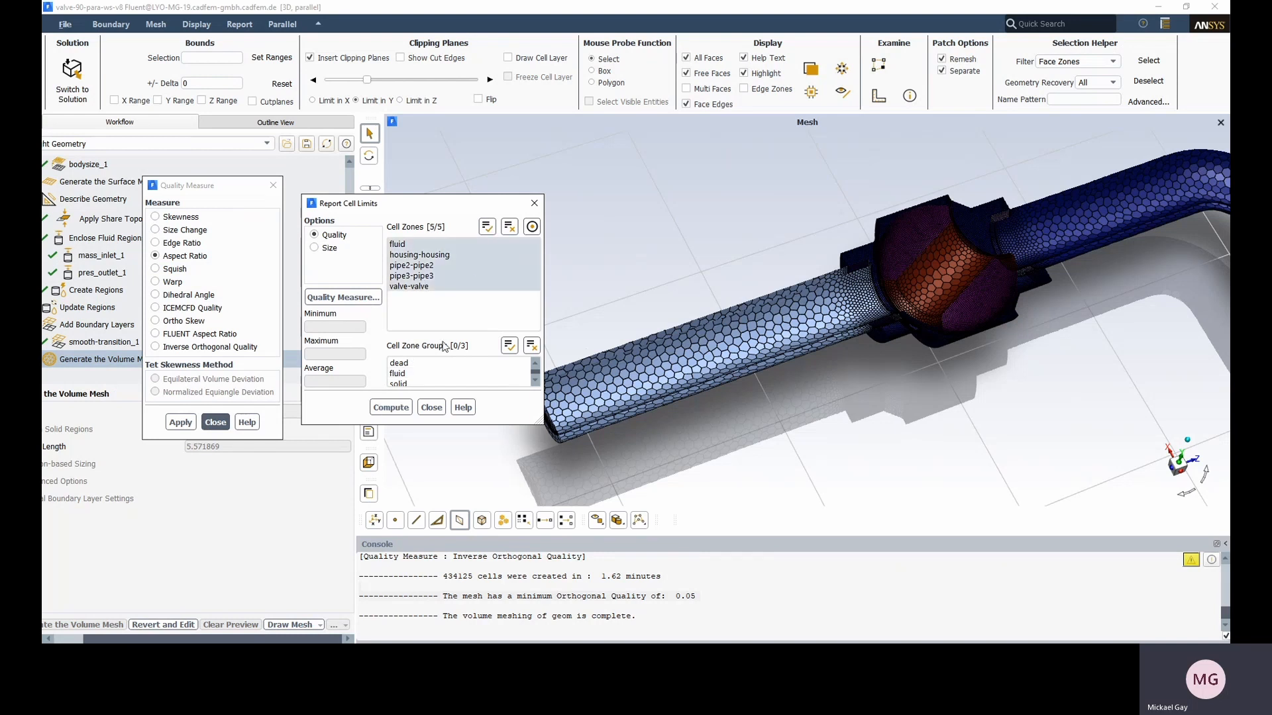
click(396, 408)
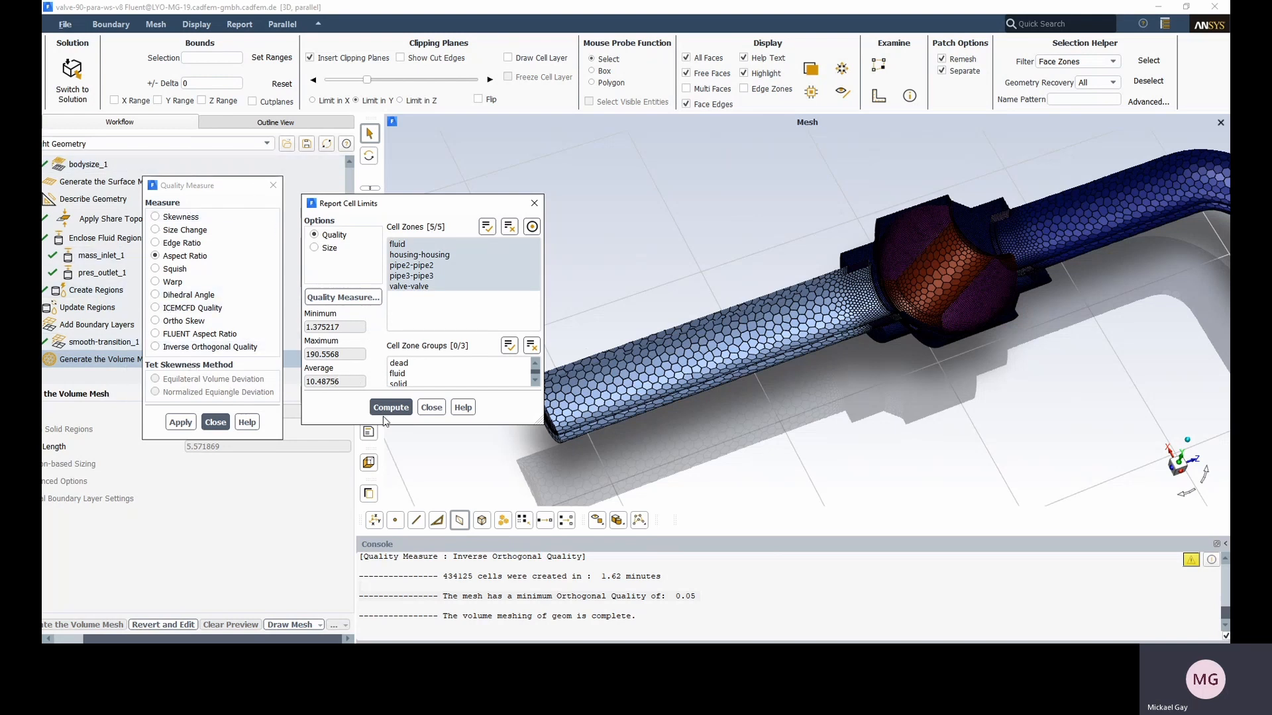
click(431, 408)
click(216, 423)
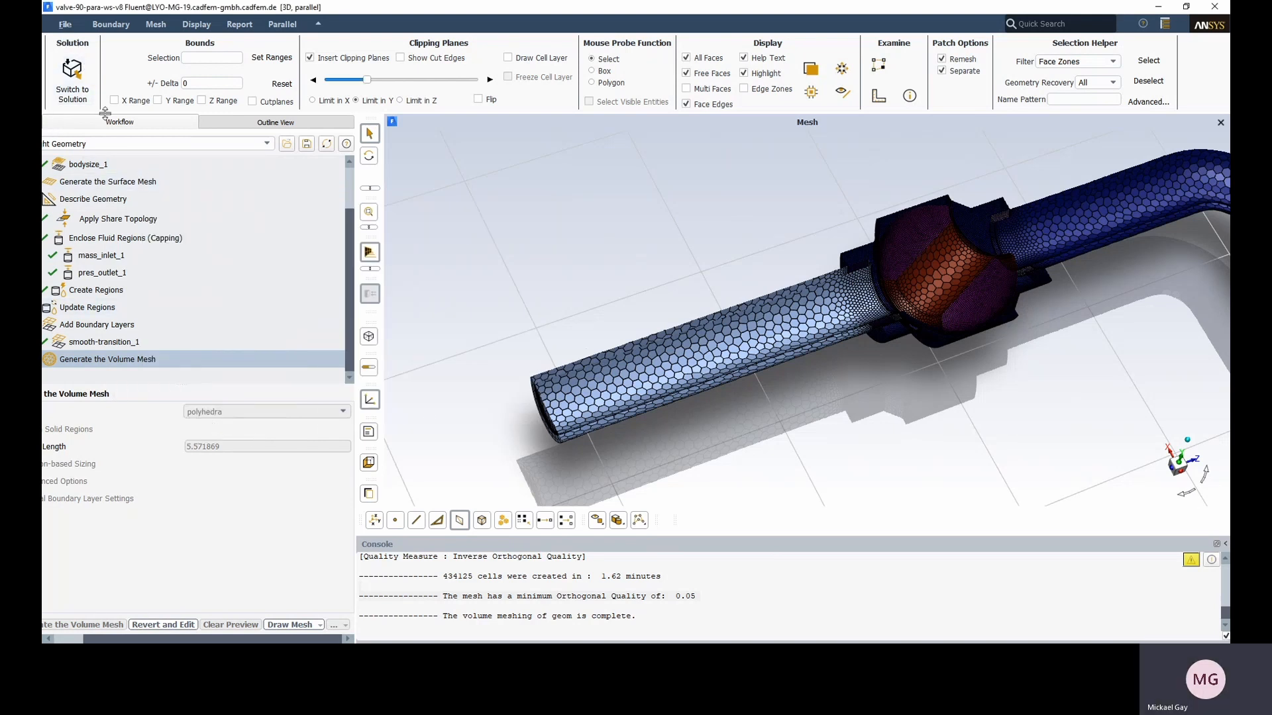
- Switch from meshing to solution mode with the generated volume mesh
click(73, 78)
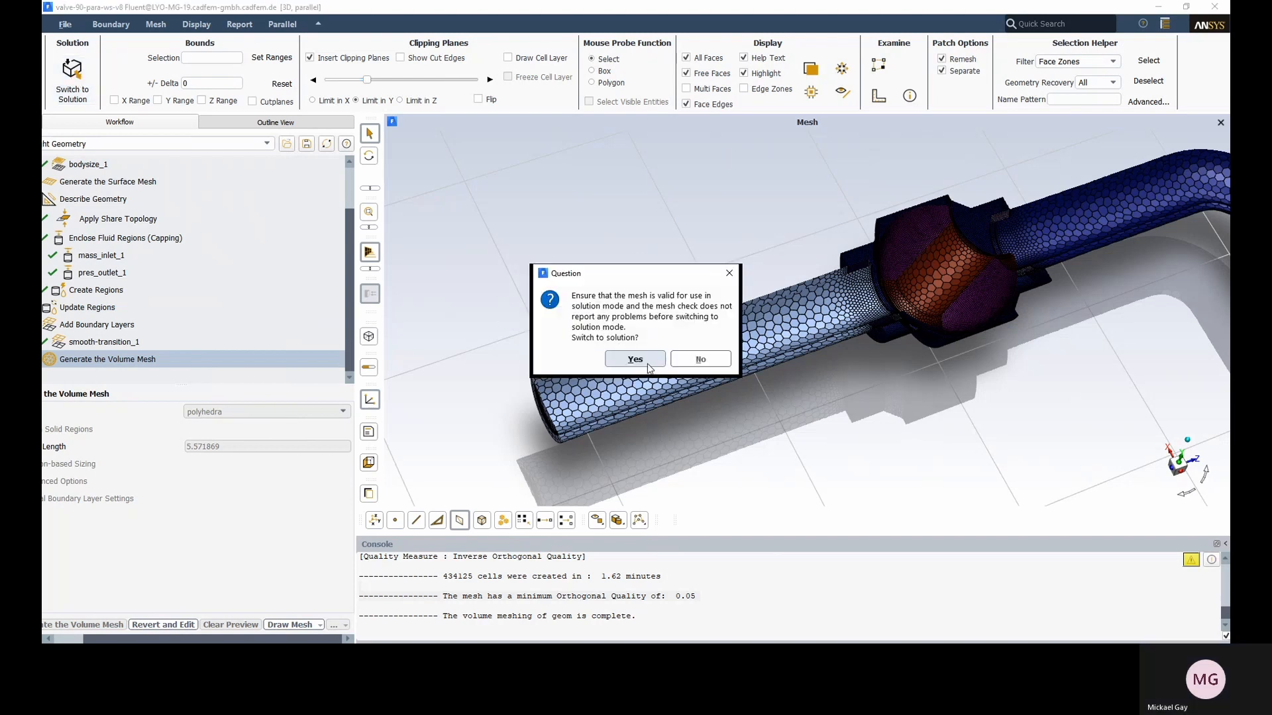
click(620, 363)
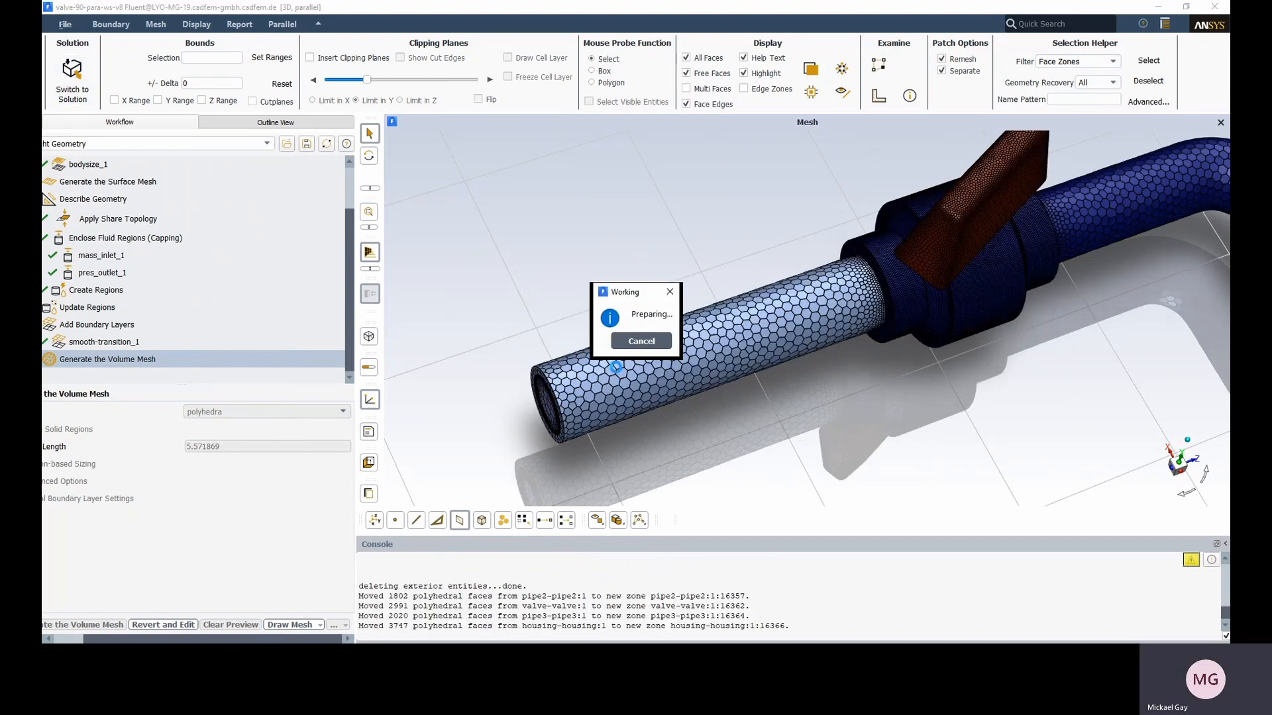